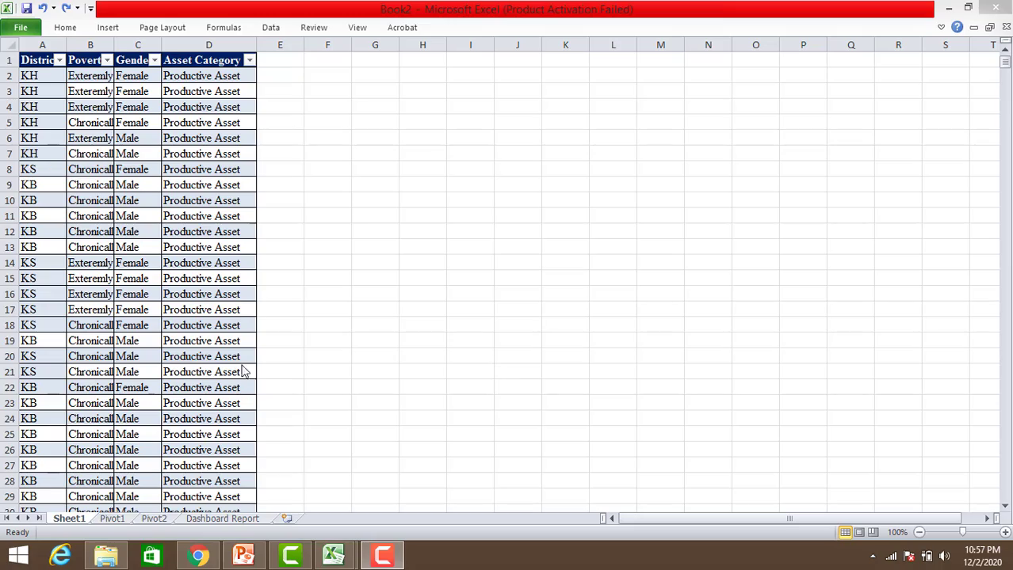
Autofit the widths of the Poverty, Gender and Asset Category columns to their contents
click(37, 63)
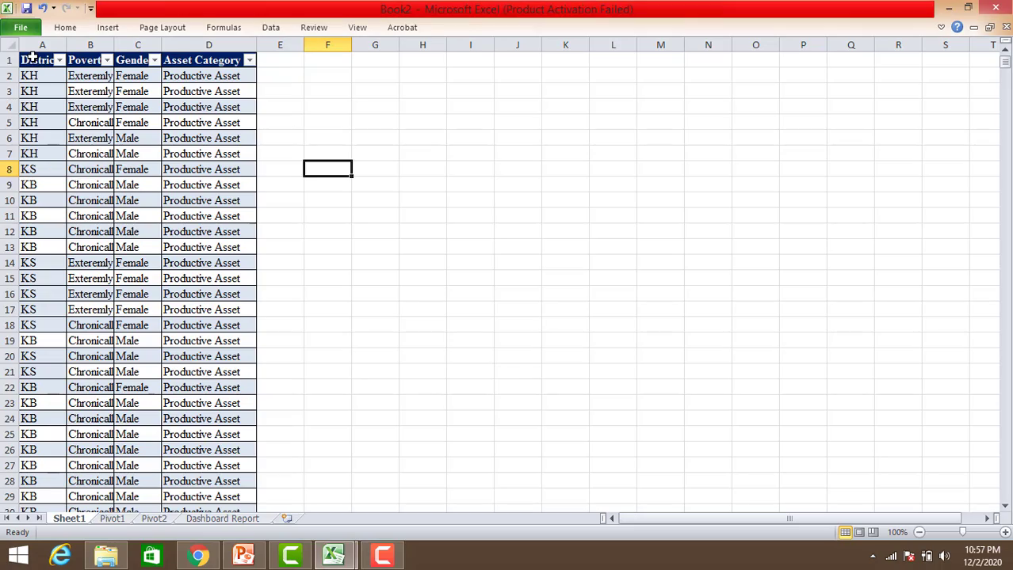
click(35, 61)
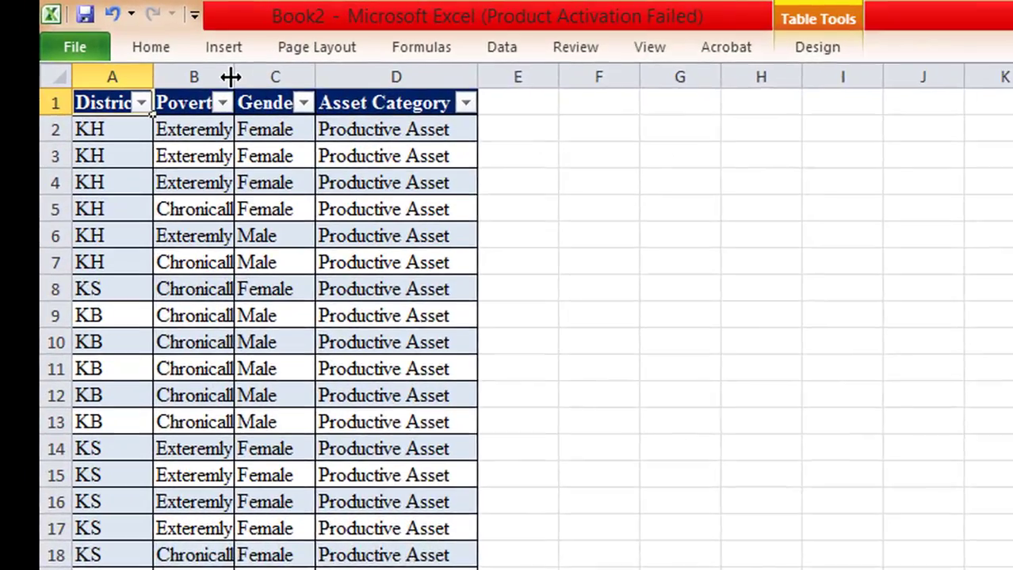
double_click(116, 45)
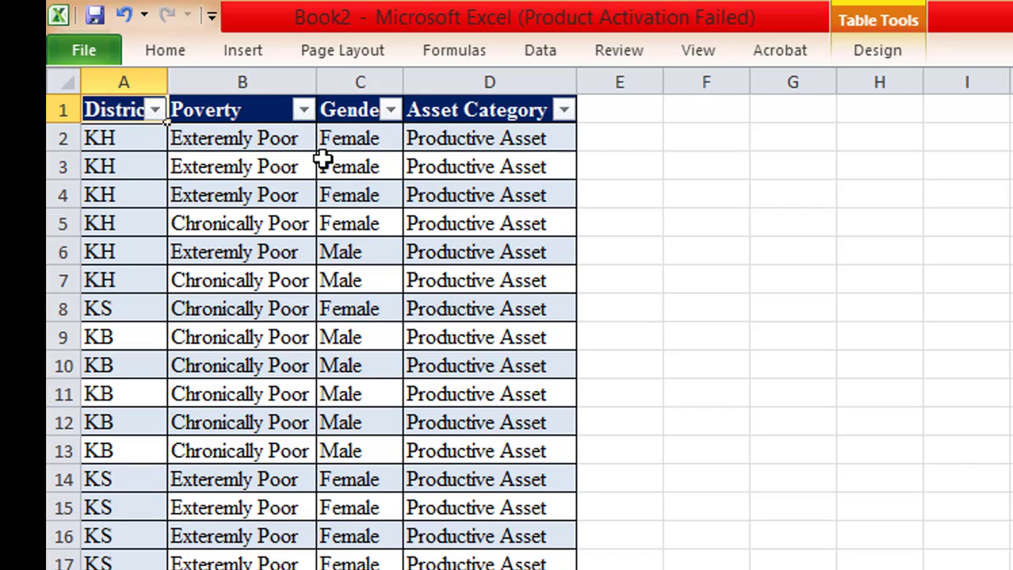
double_click(402, 80)
double_click(587, 73)
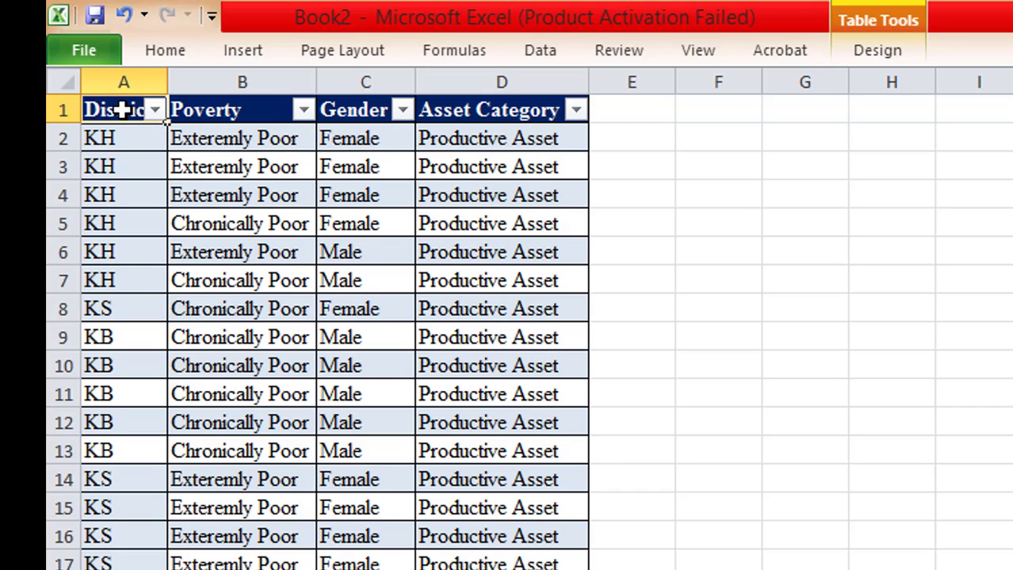
Select the whole data table from the header row to the last record to review its extent
drag(121, 111, 507, 116)
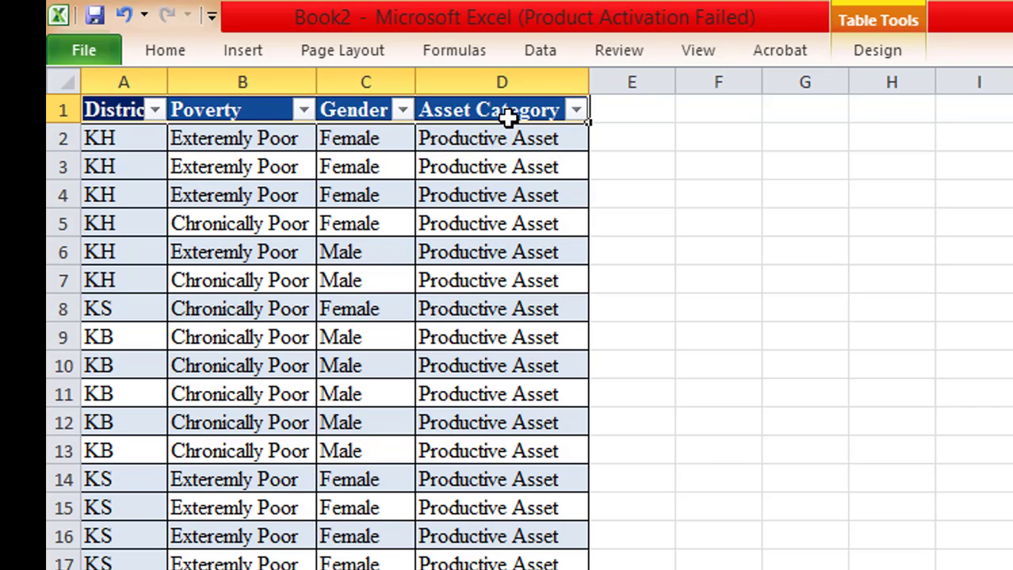
key(ctrl+shift+Down)
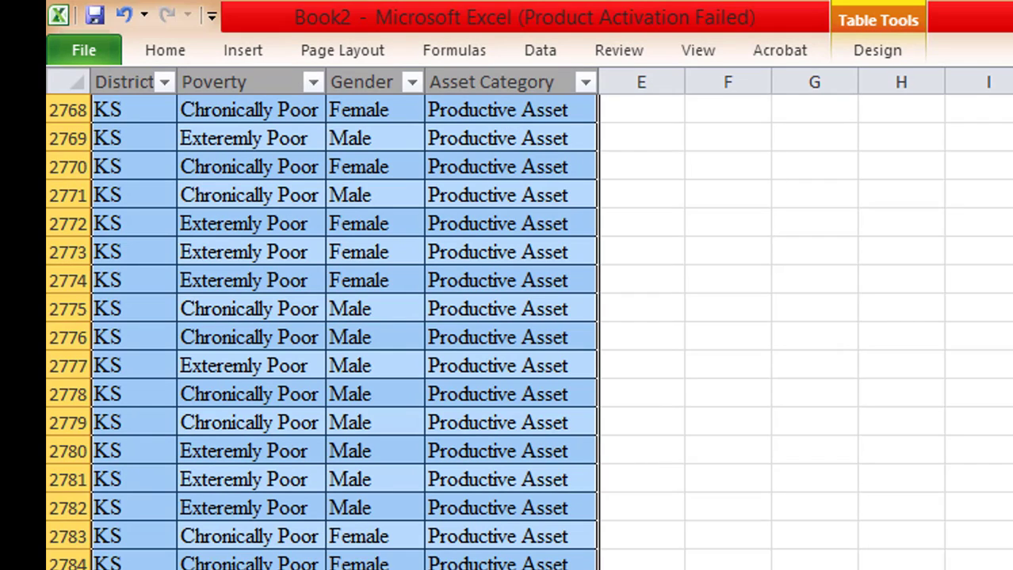
scroll(529, 318, up, 20)
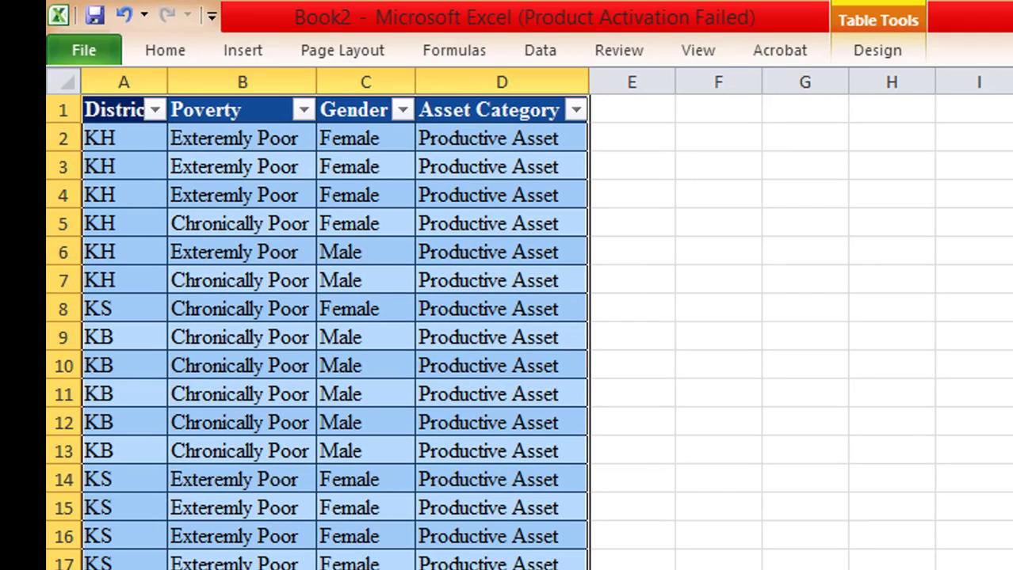
click(279, 197)
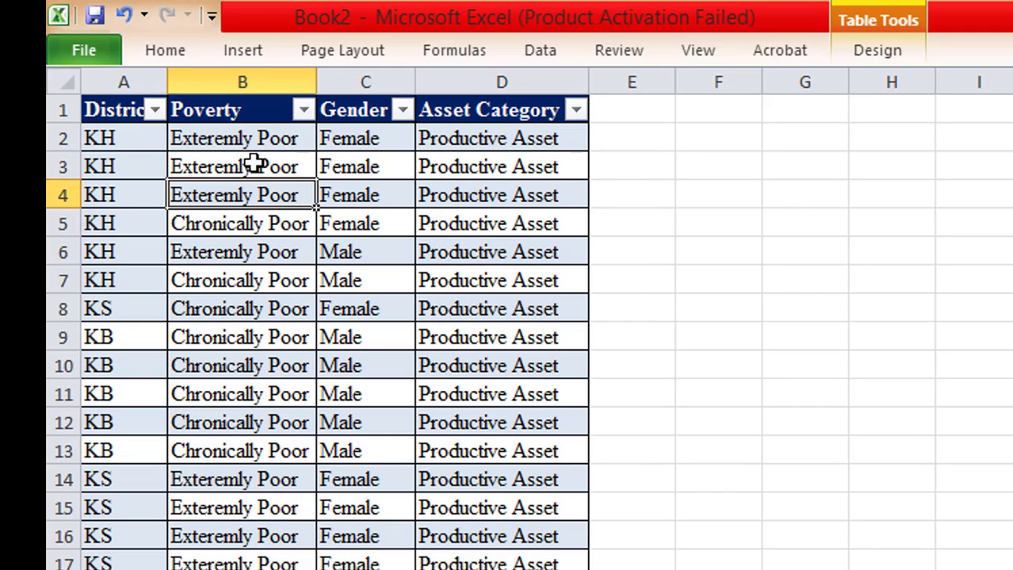
Create a PivotTable from Table3 on a new worksheet
click(229, 112)
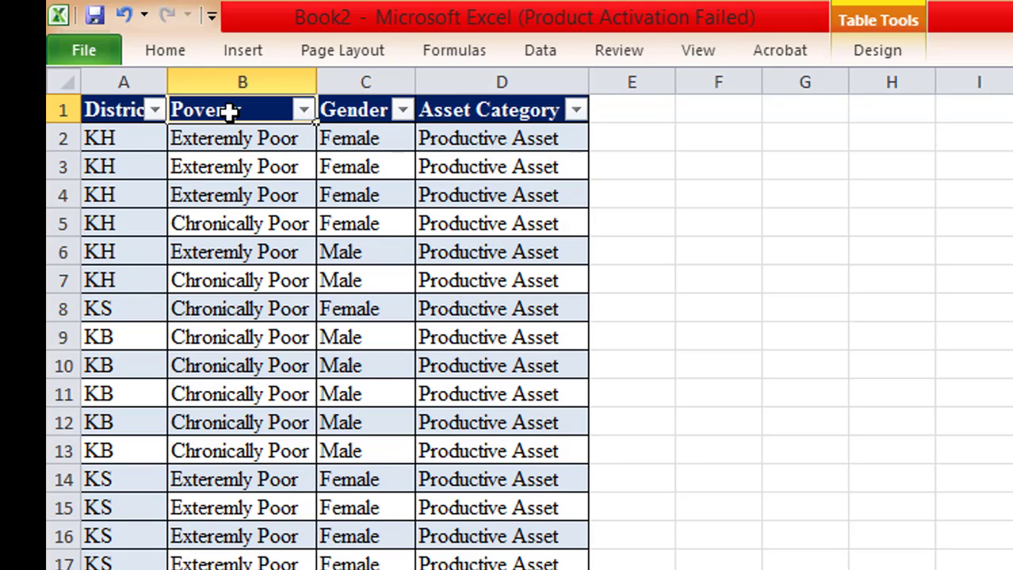
click(243, 50)
click(92, 103)
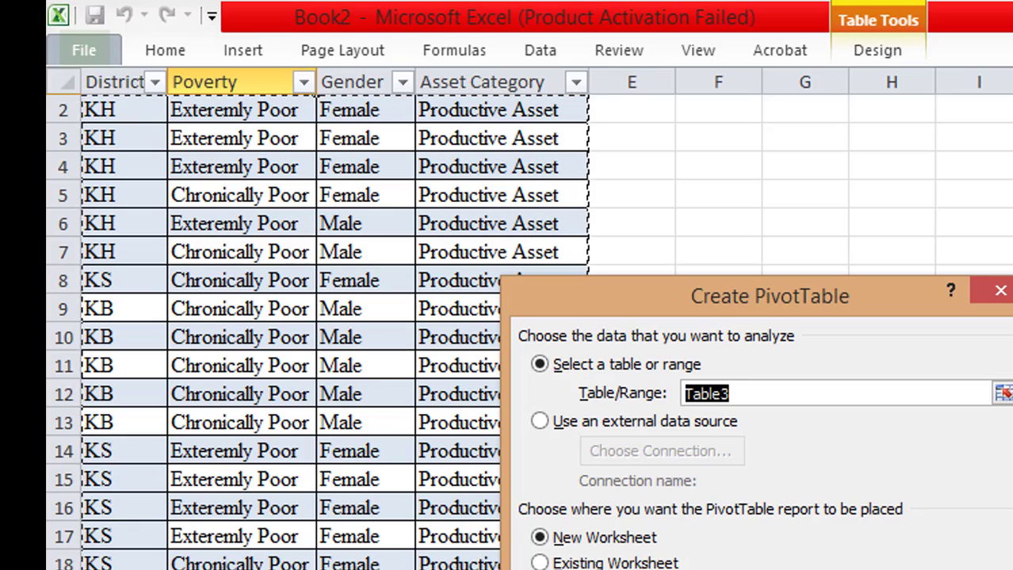
key(Return)
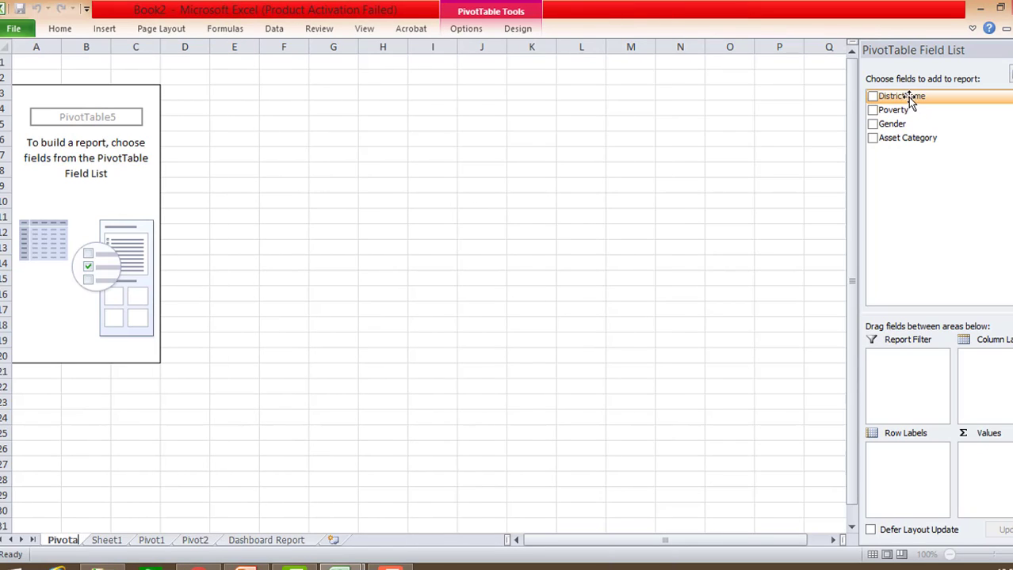
Add DistrictName to the PivotTable's row labels and Gender to its values as a count
drag(905, 96, 913, 468)
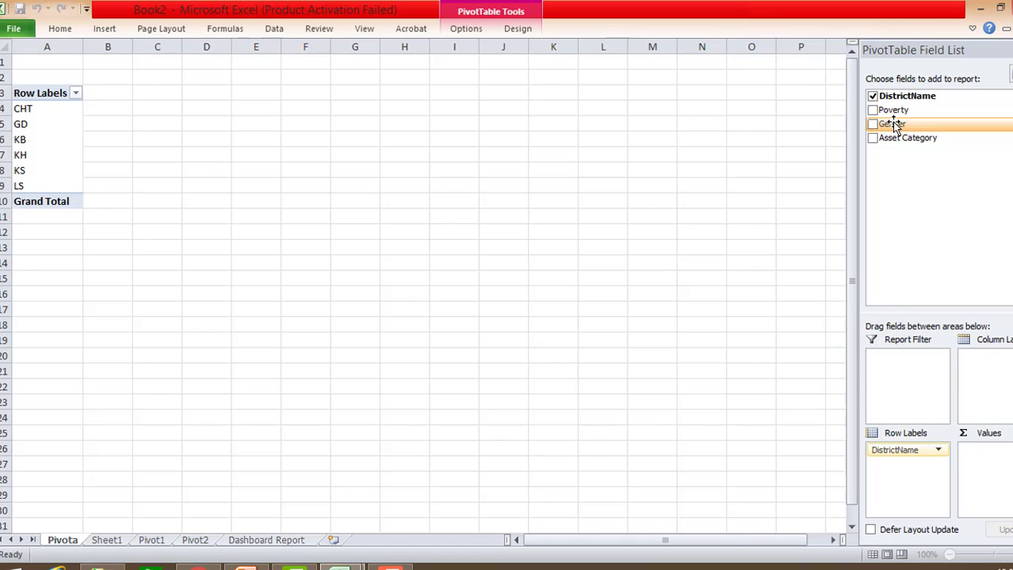
drag(889, 124, 992, 466)
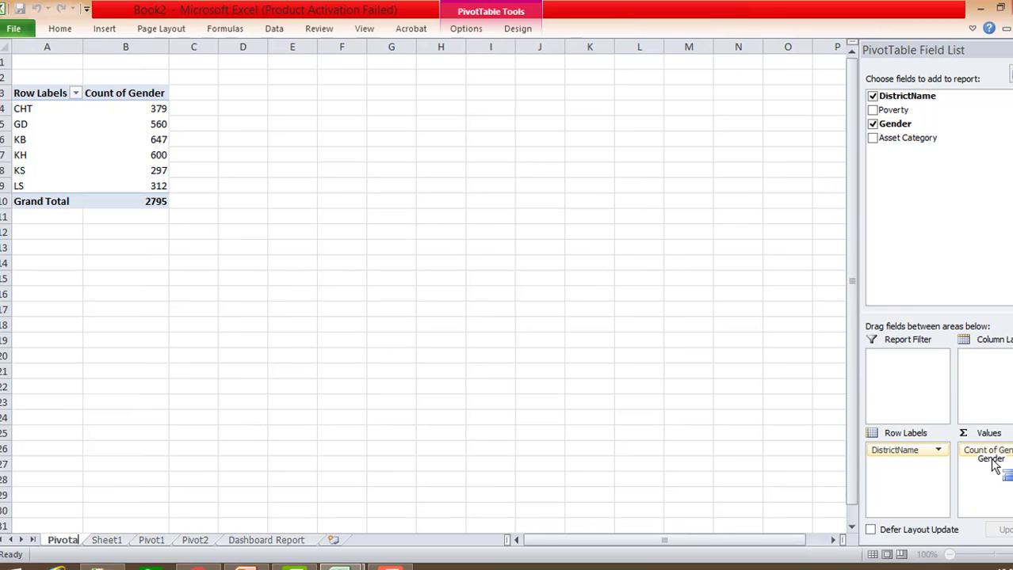
click(107, 30)
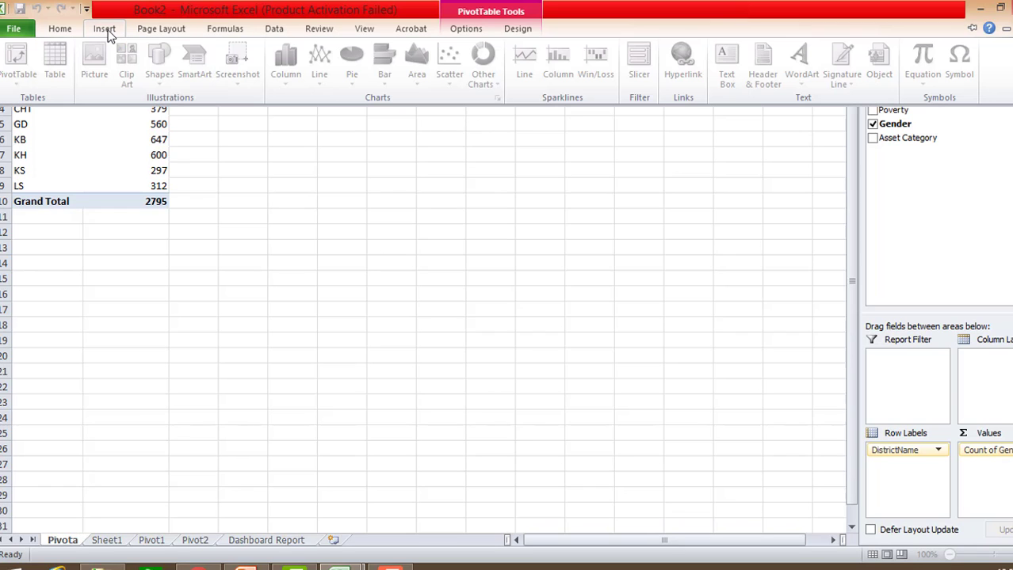
click(108, 171)
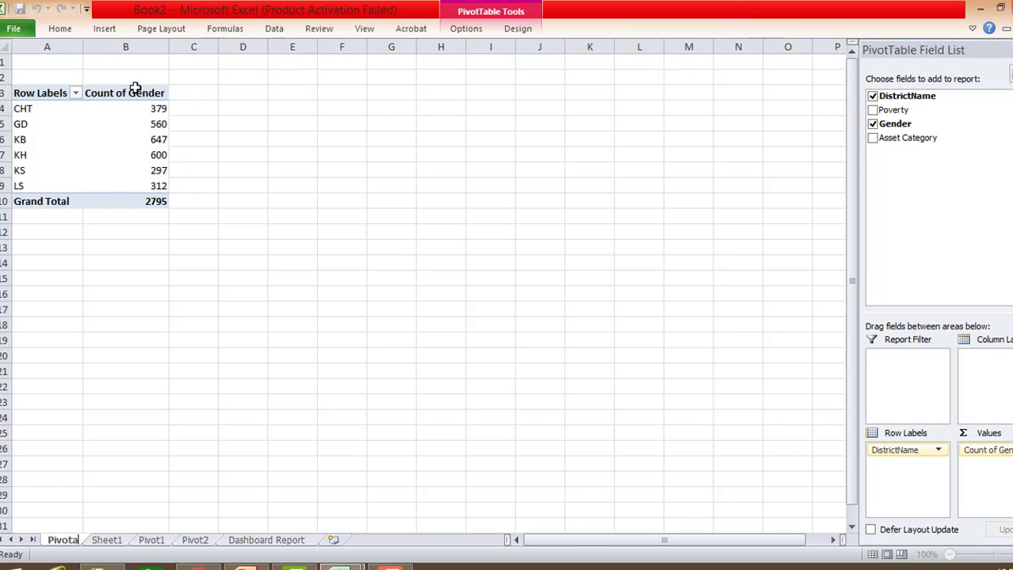
click(106, 32)
click(112, 176)
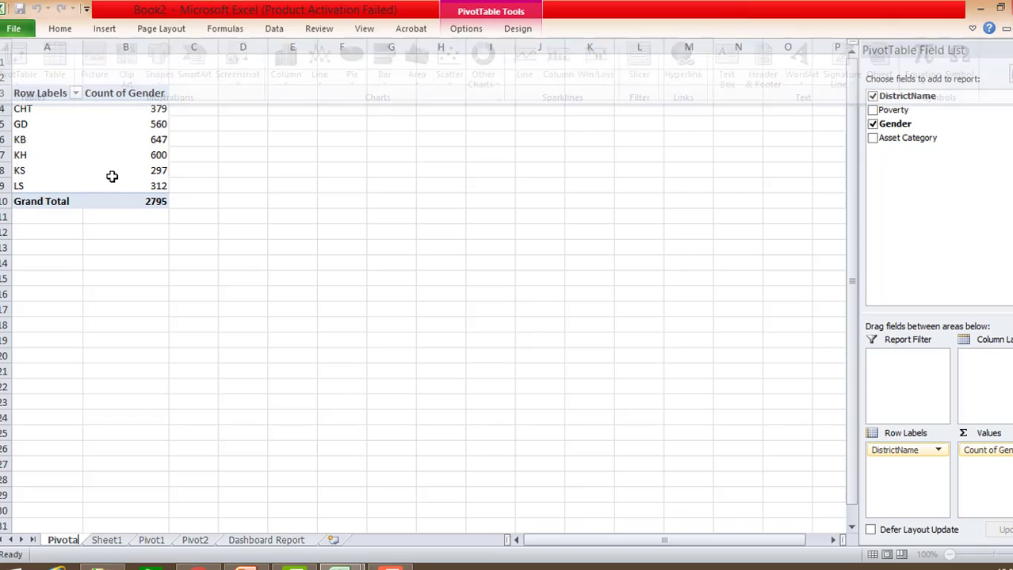
click(106, 32)
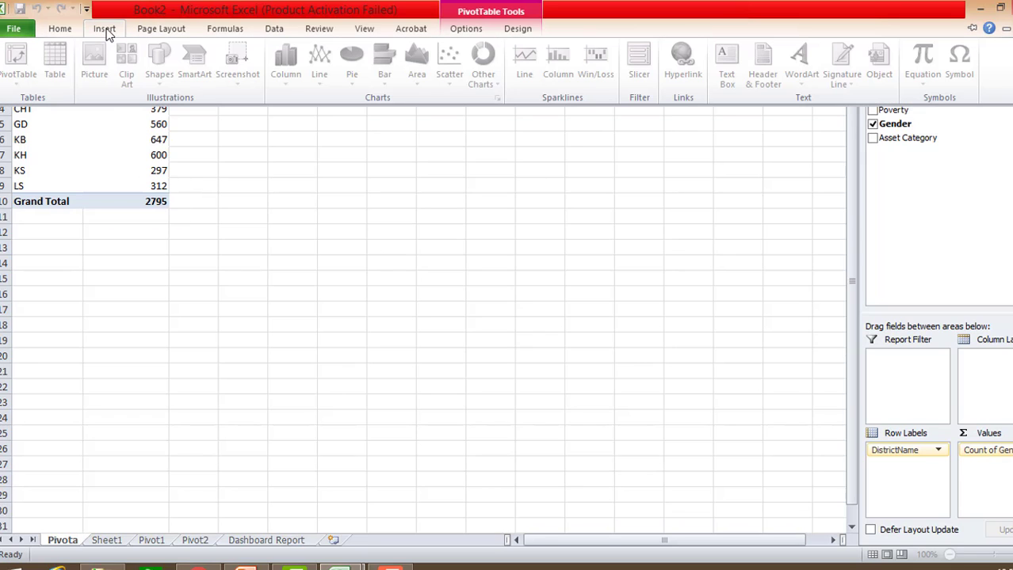
click(86, 142)
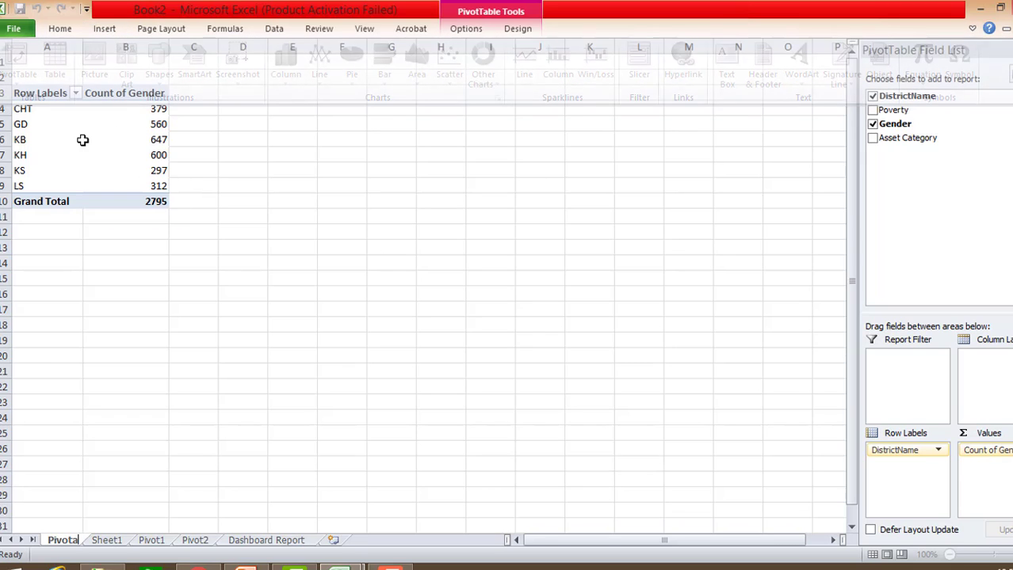
click(43, 203)
click(43, 140)
click(42, 116)
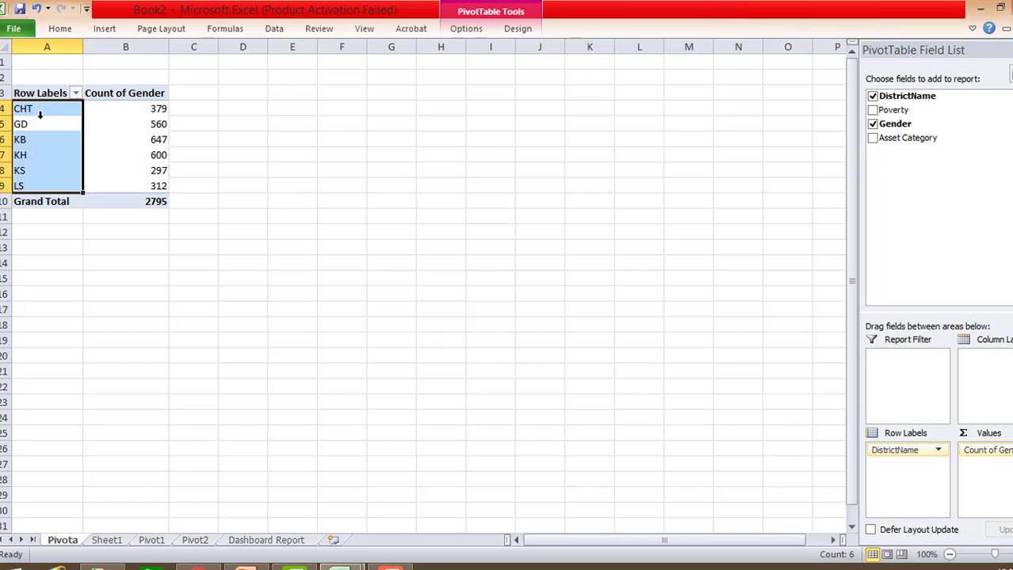
click(101, 120)
click(167, 107)
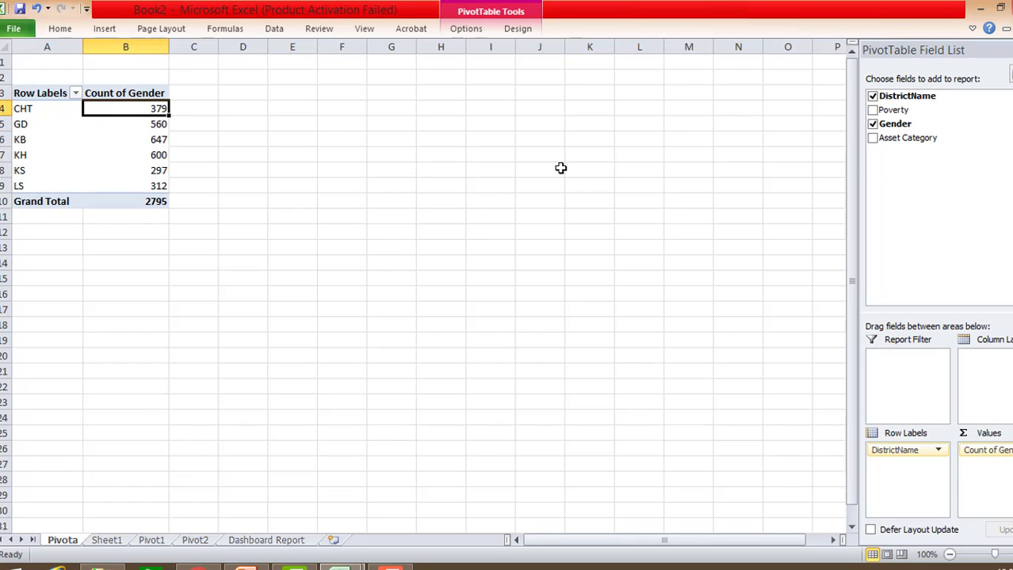
click(905, 450)
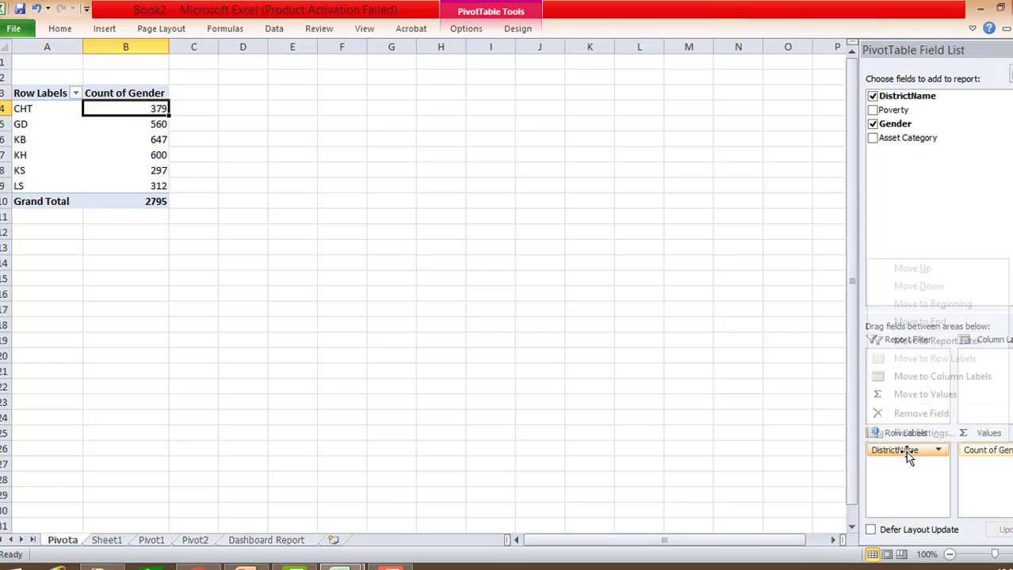
click(498, 300)
Insert a 3-D clustered column chart of the district gender counts and place it beside the PivotTable near the sheet's upper rows
click(76, 149)
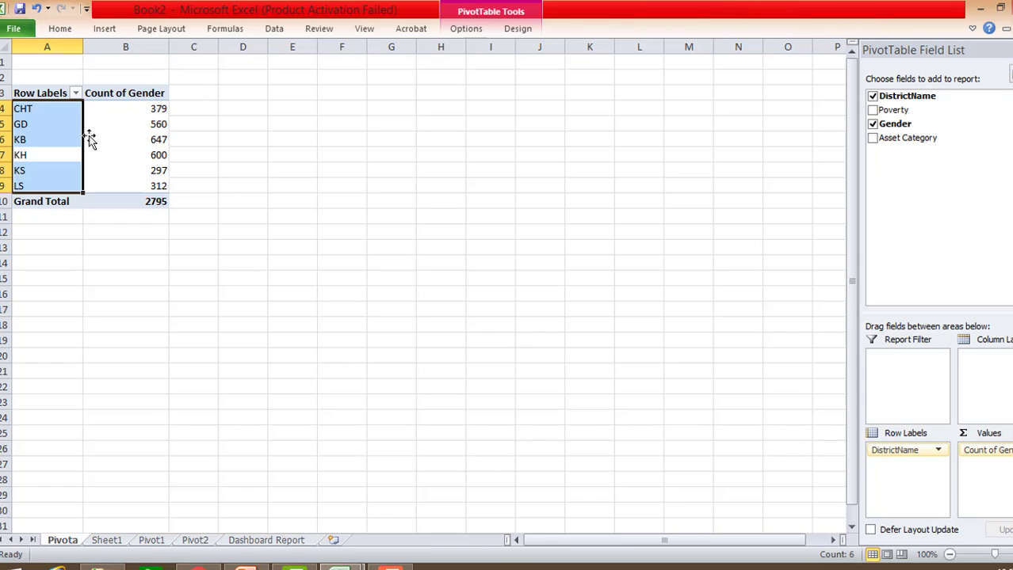
click(104, 29)
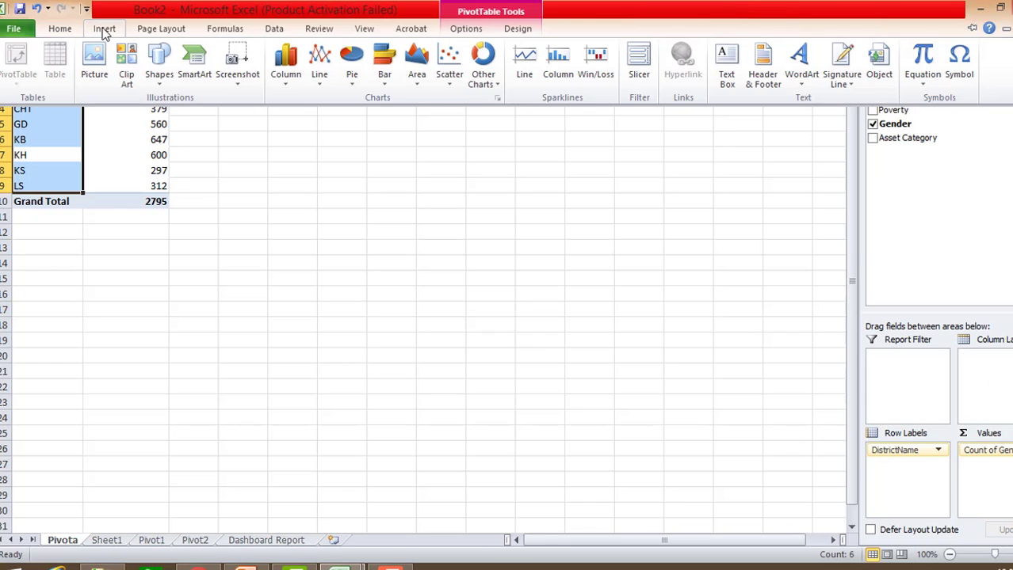
click(219, 157)
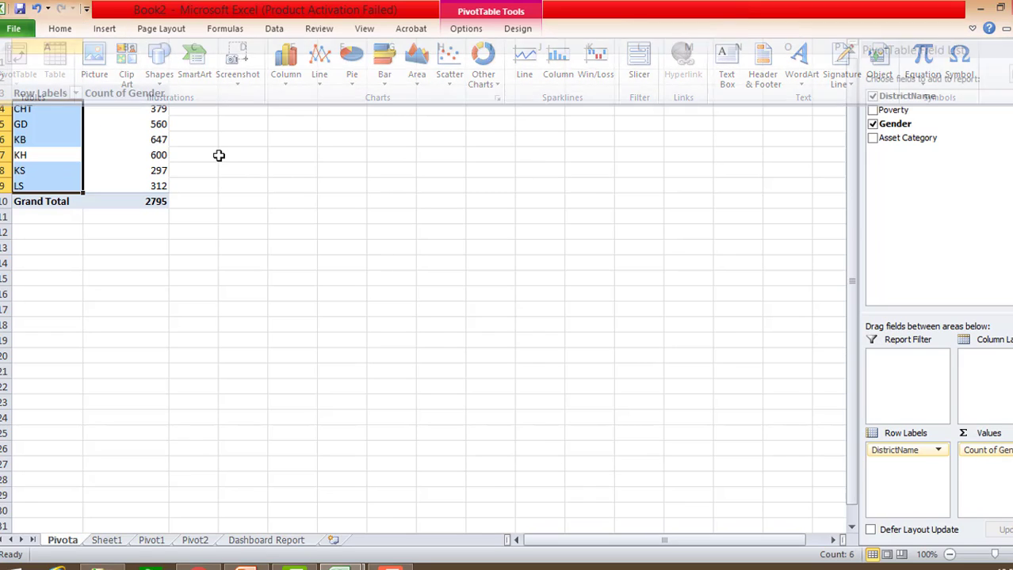
click(103, 29)
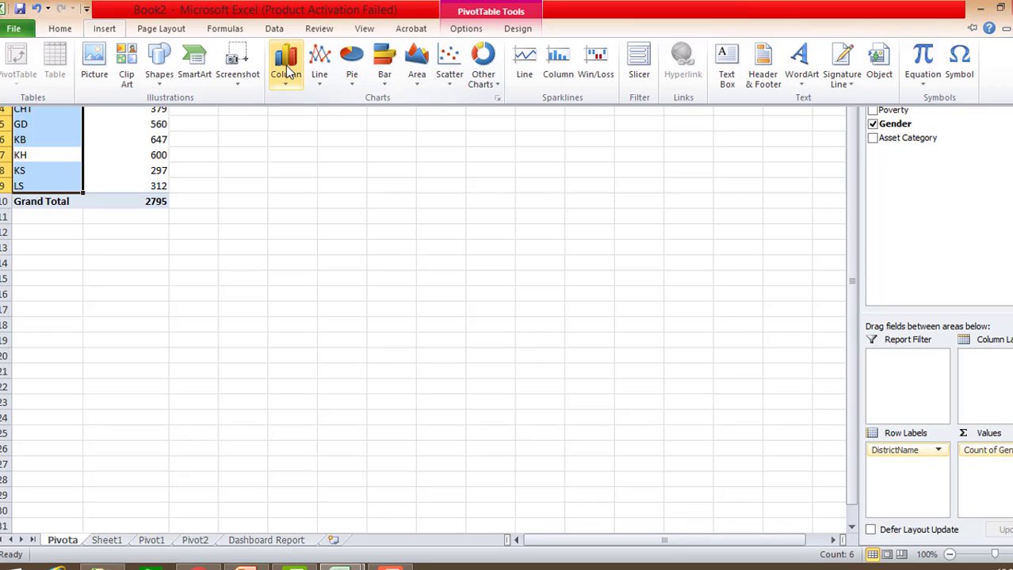
click(287, 65)
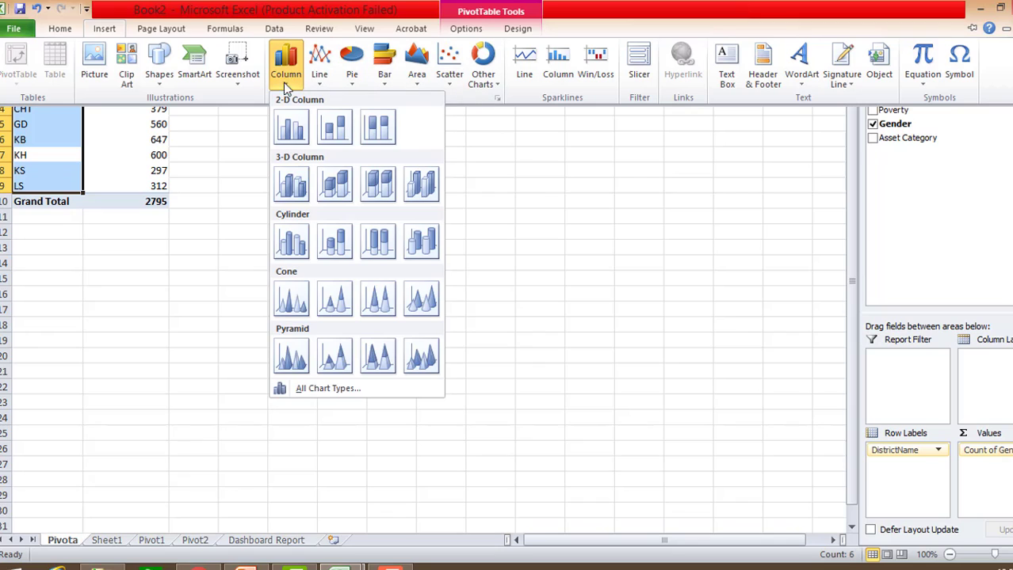
click(292, 186)
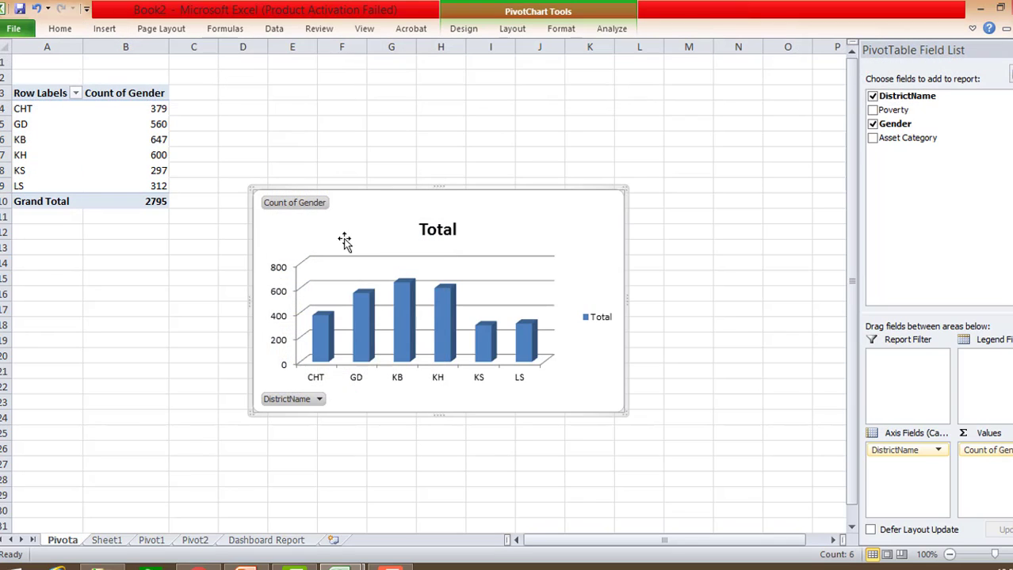
drag(362, 191, 379, 80)
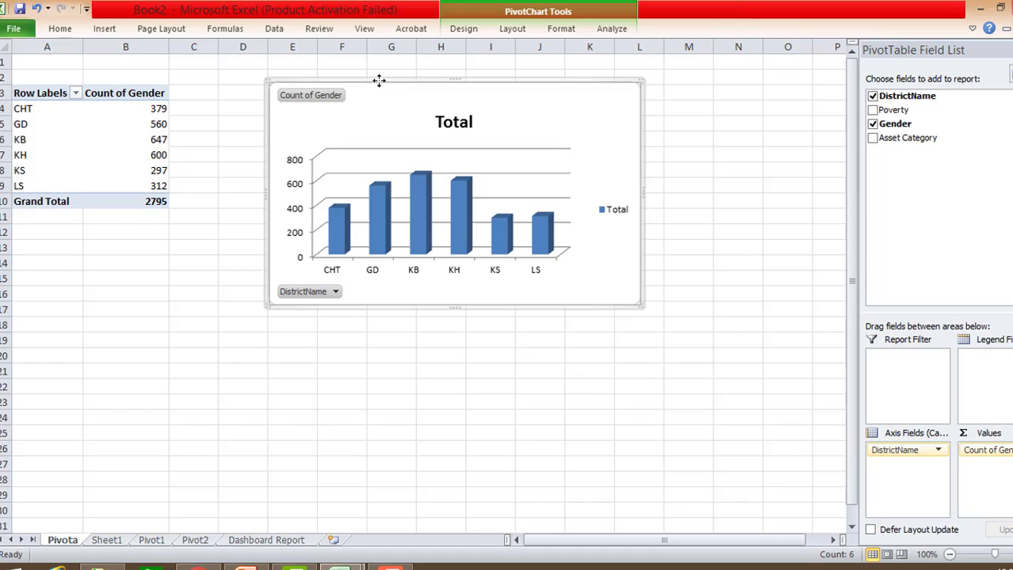
Replace the chart title with "District wise Gender Info"
double_click(446, 121)
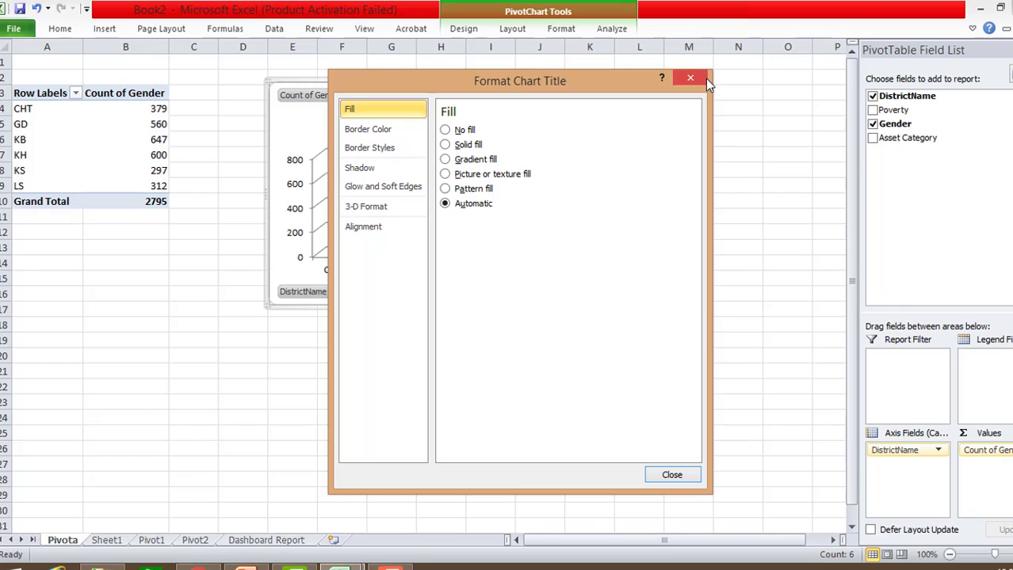
click(700, 78)
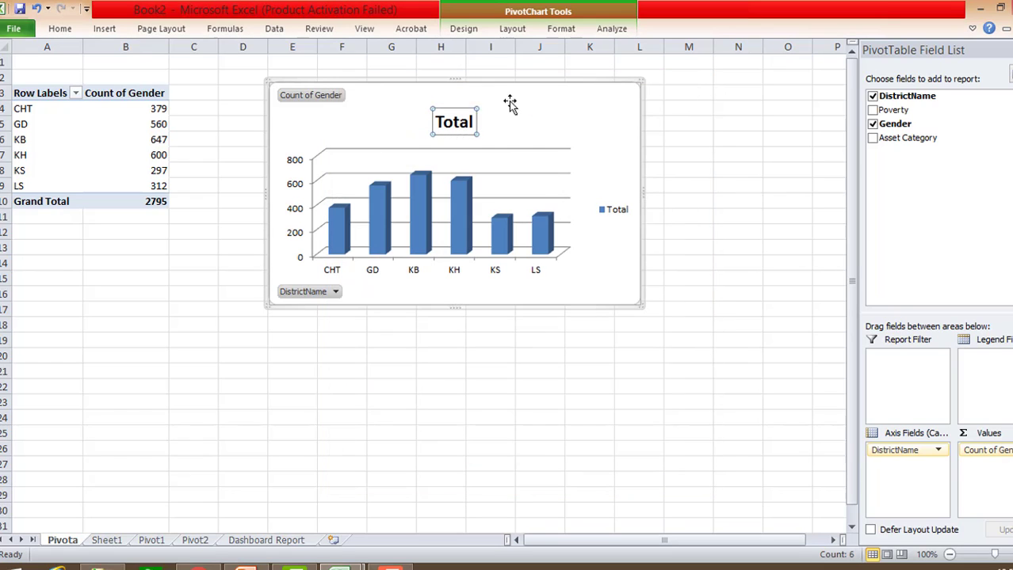
click(471, 122)
key(BackSpace)
key(BackSpace)
key(BackSpace)
key(BackSpace)
key(BackSpace)
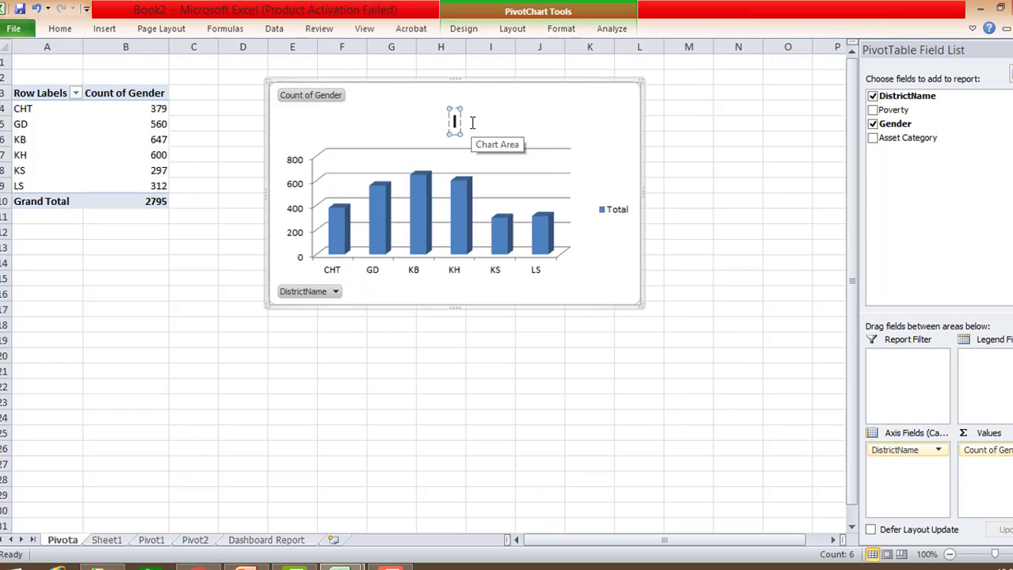
text(Djis)
key(BackSpace)
key(BackSpace)
key(BackSpace)
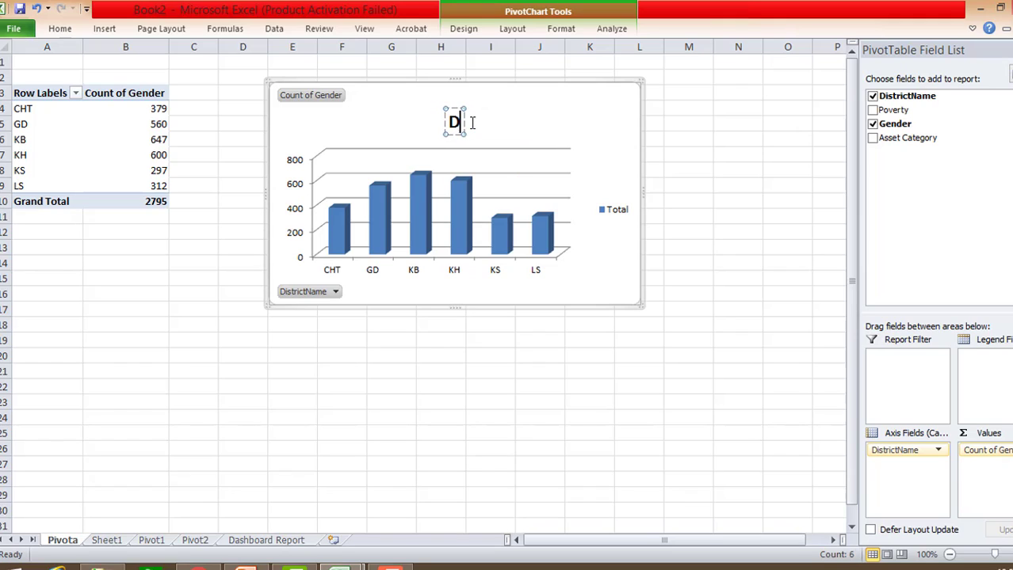
text(istrict wise )
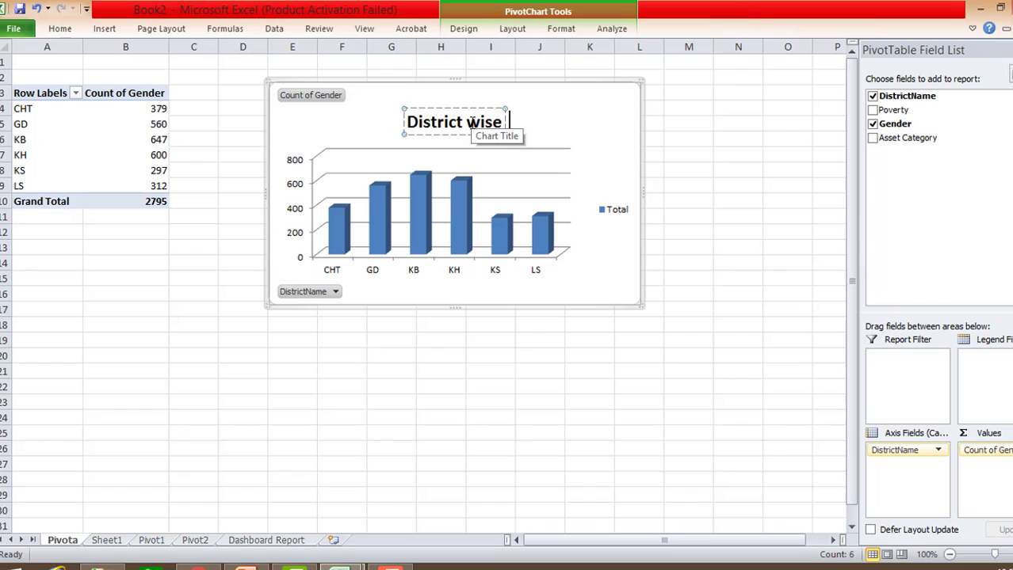
text(Gender I)
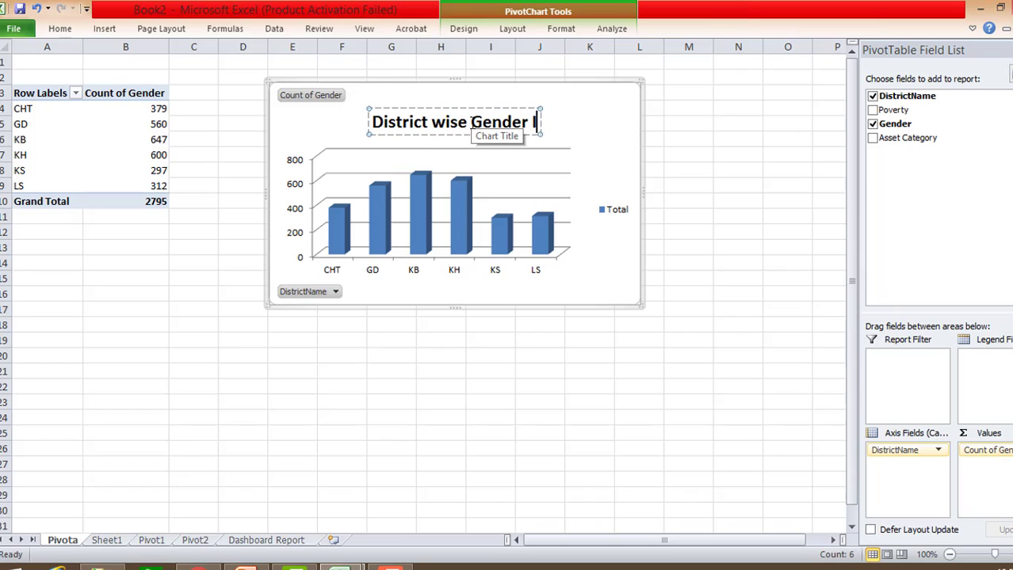
text(nfo)
click(378, 350)
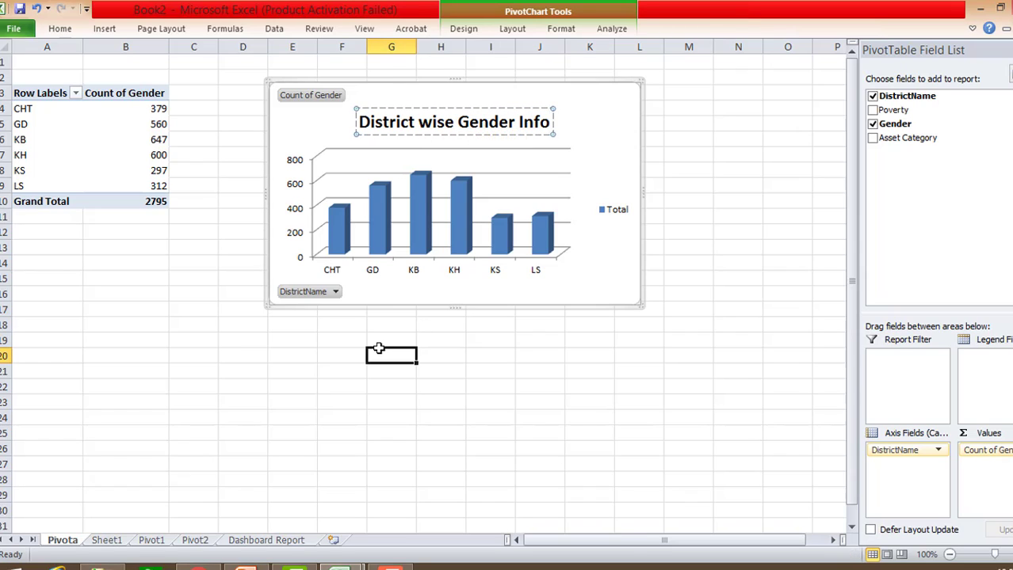
Create another PivotTable from Table3 on Sheet1, placing it on a new worksheet
click(190, 139)
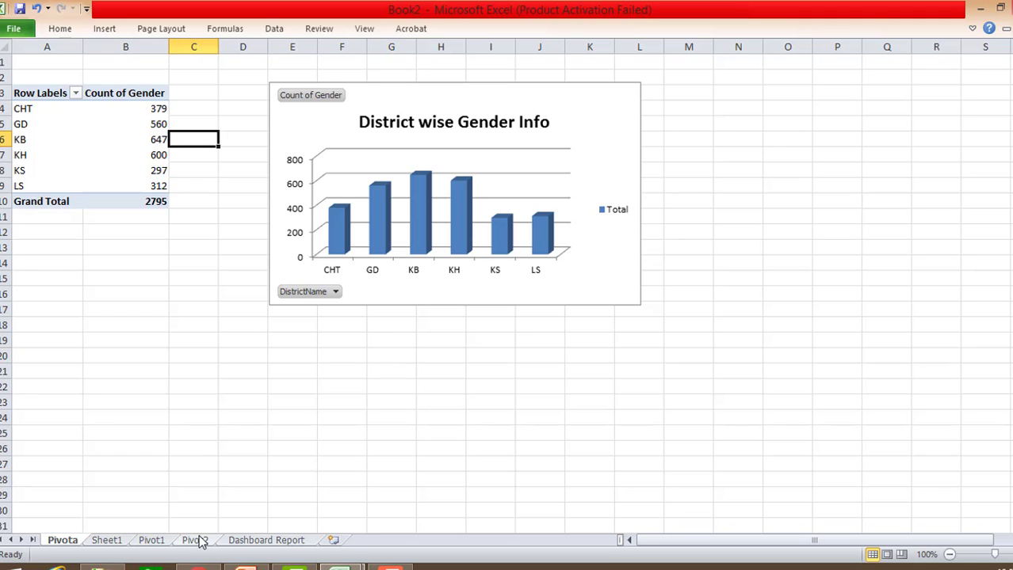
click(105, 542)
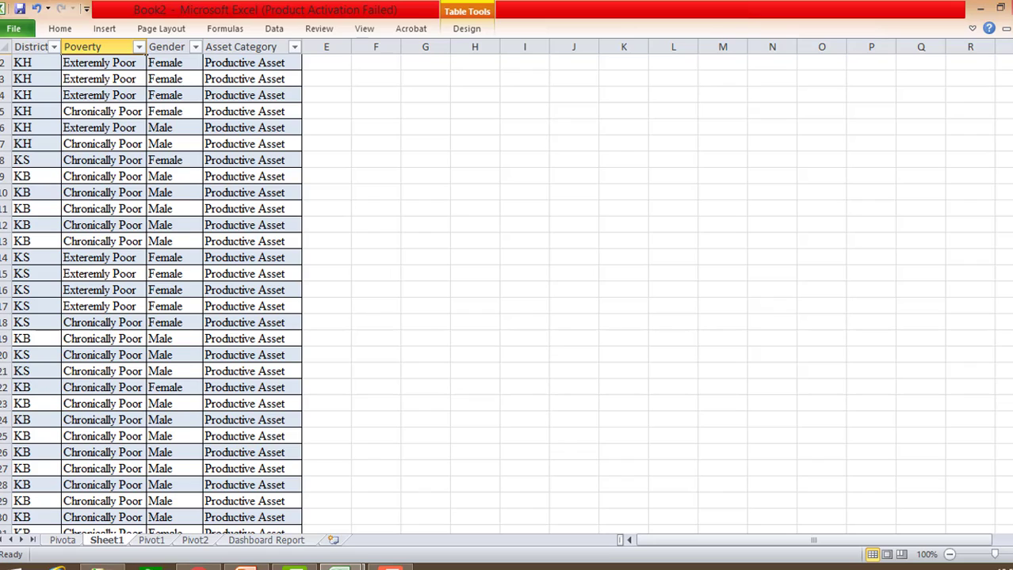
scroll(157, 293, up, 1)
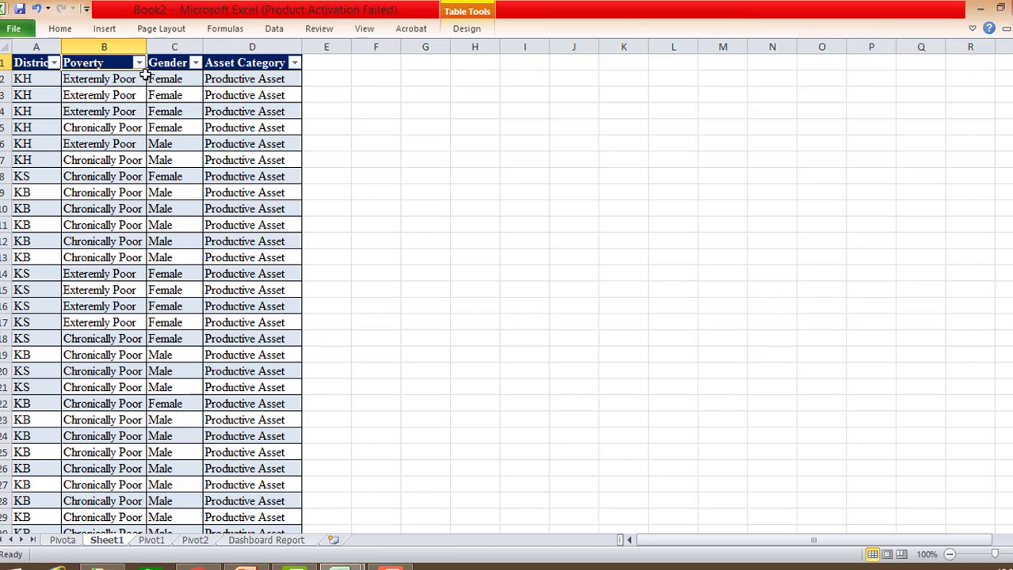
click(104, 28)
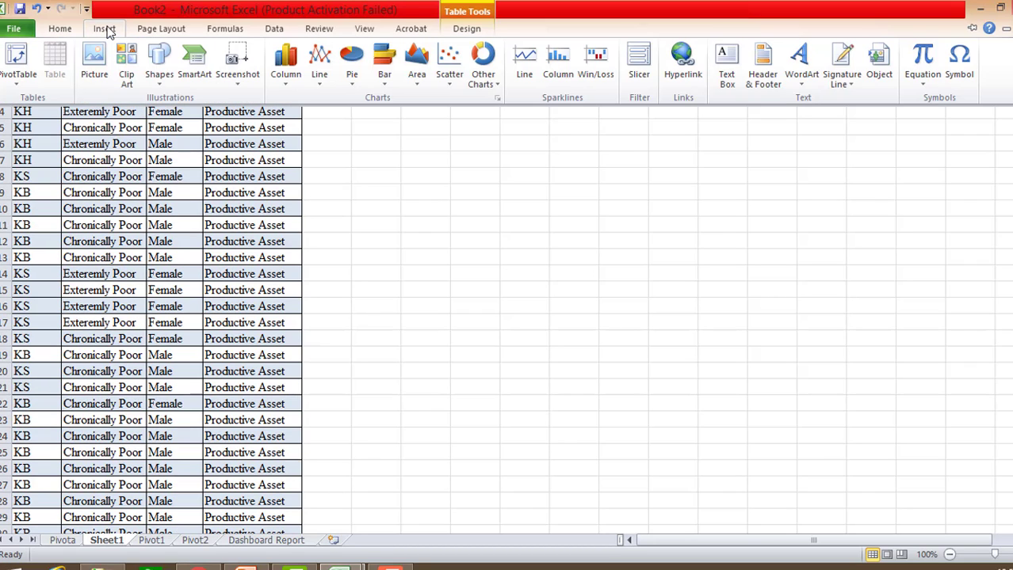
click(16, 62)
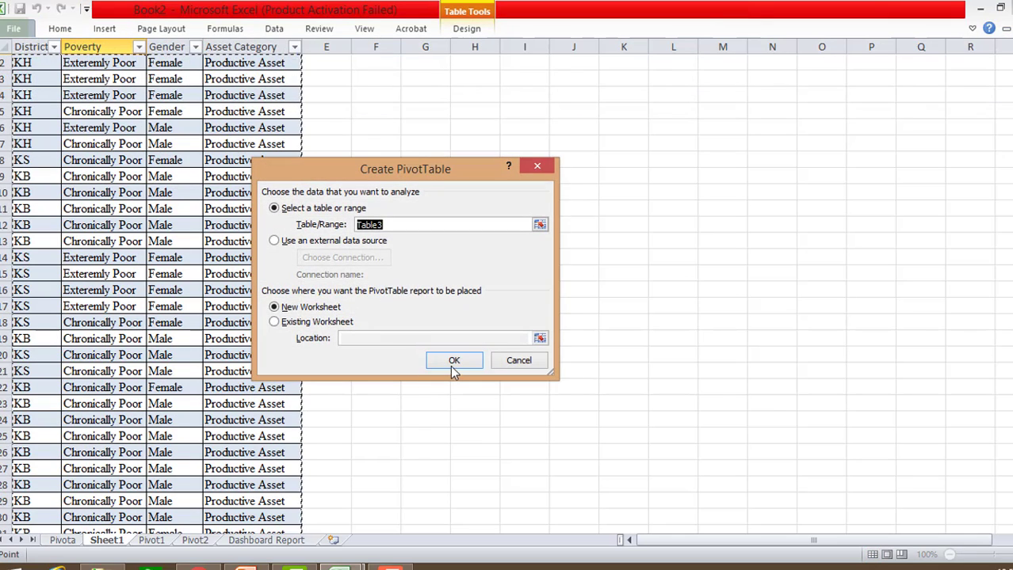
click(454, 362)
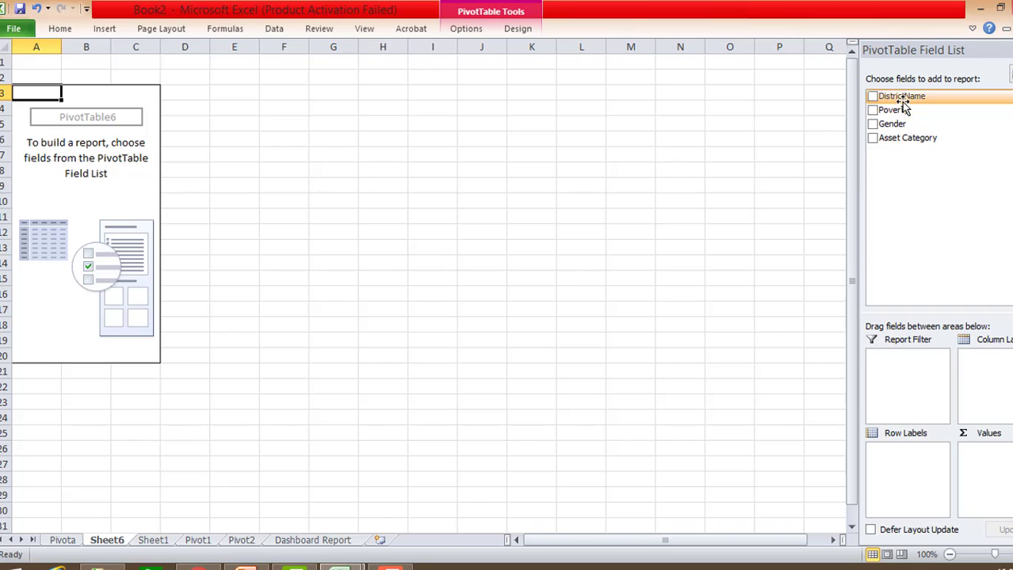
Set DistrictName as the PivotTable's row labels and Poverty as both its column labels and its counted values
drag(903, 103, 911, 483)
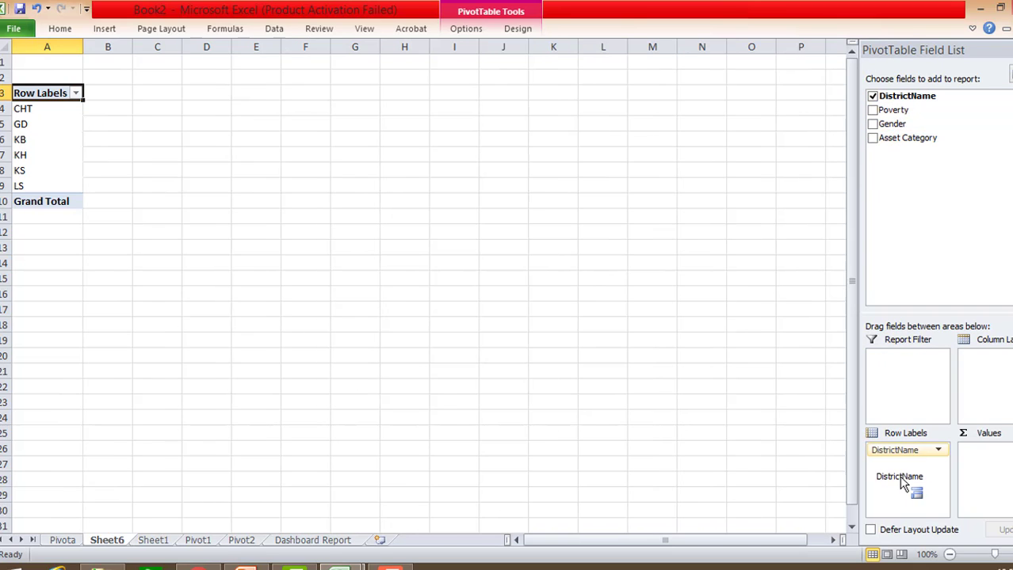
drag(891, 110, 1001, 387)
drag(894, 110, 981, 485)
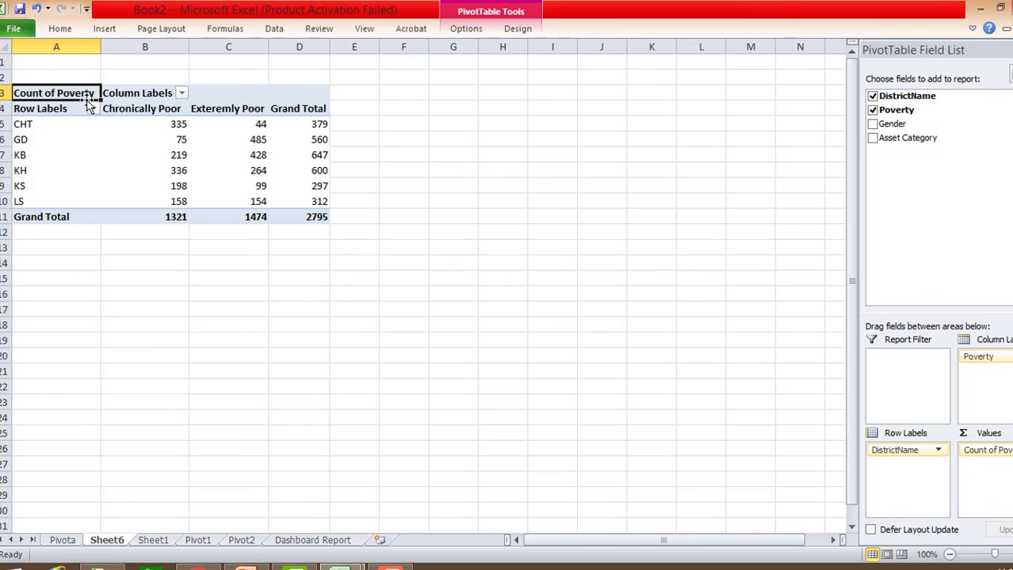
Insert a clustered cylinder chart of the district poverty counts and place it beside the PivotTable near the sheet's upper rows
click(104, 29)
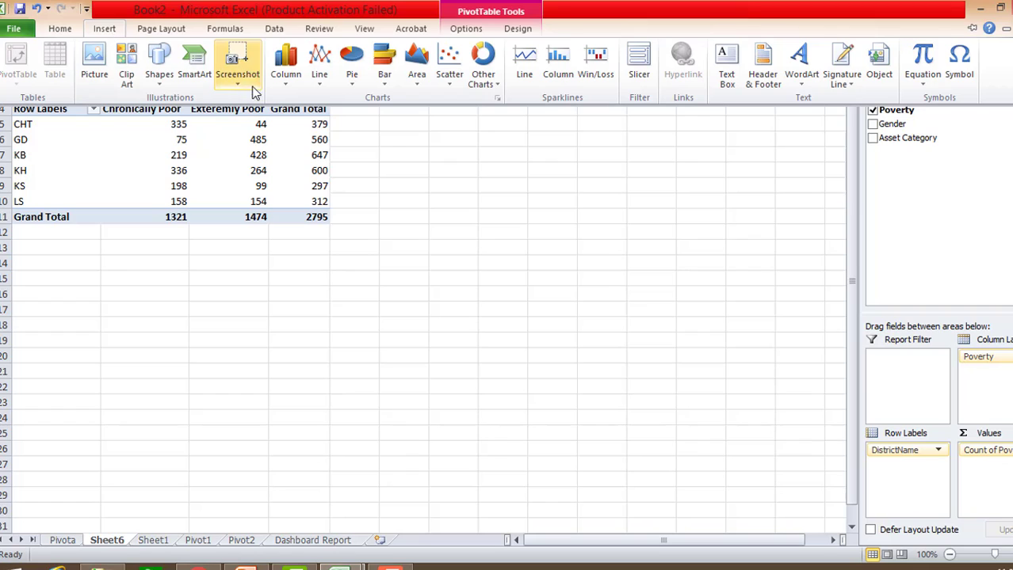
click(285, 89)
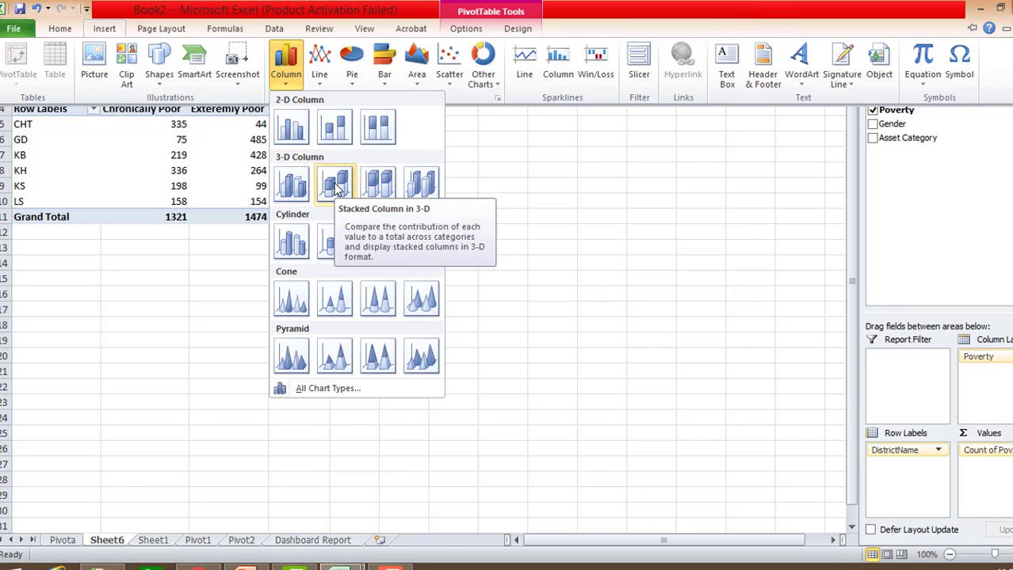
click(291, 242)
drag(409, 219, 523, 106)
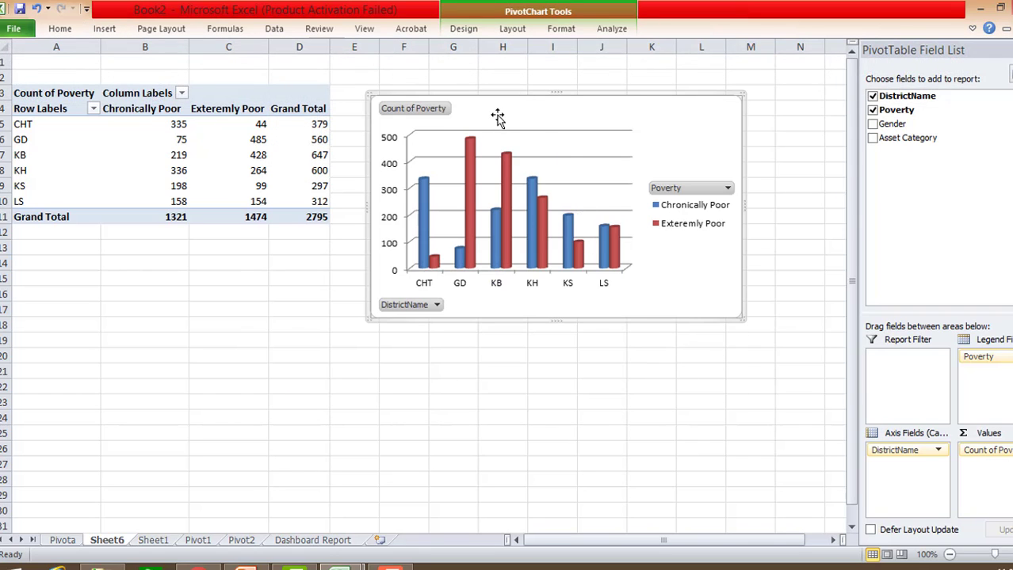
right_click(498, 115)
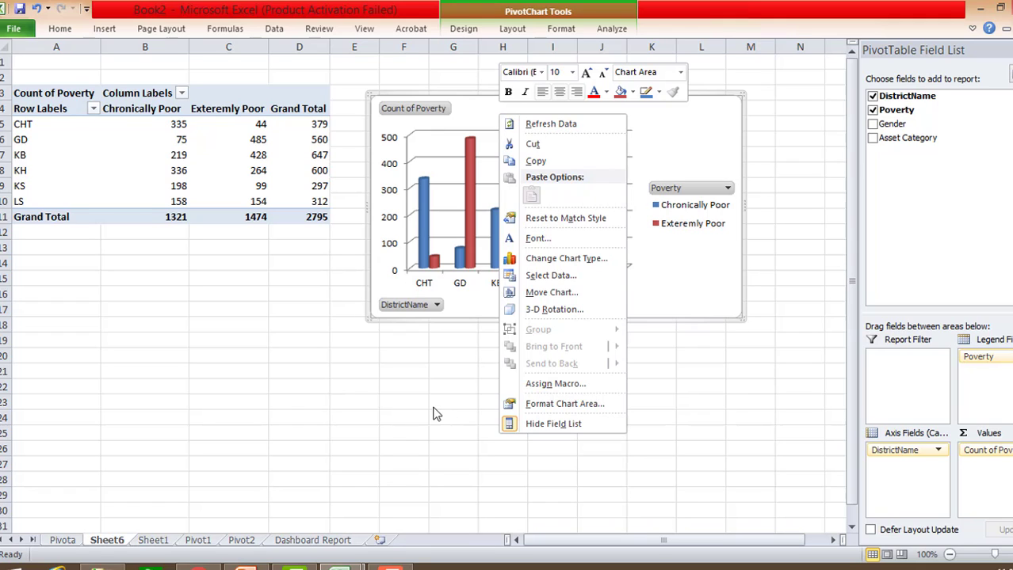
key(Escape)
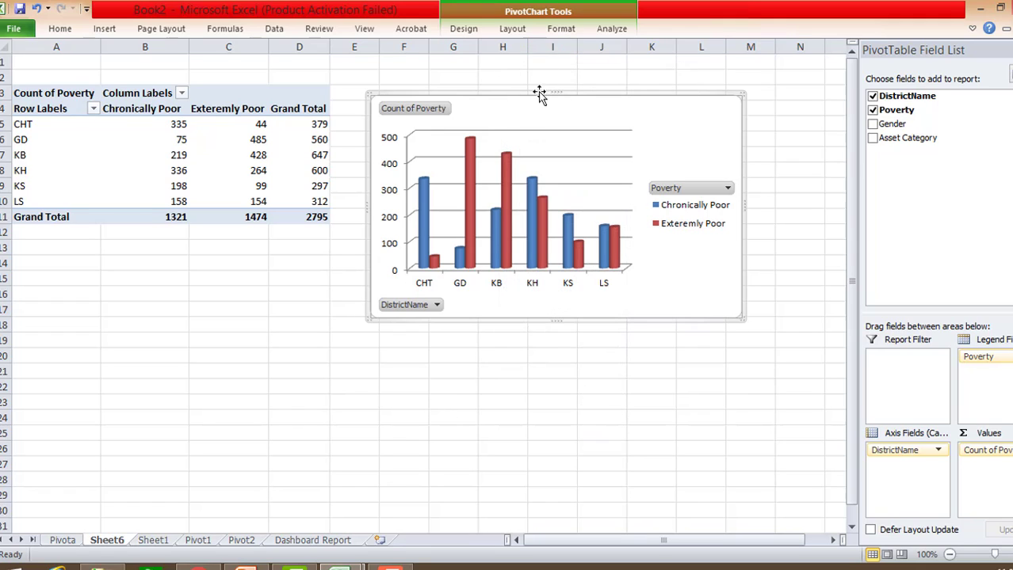
drag(543, 107, 548, 86)
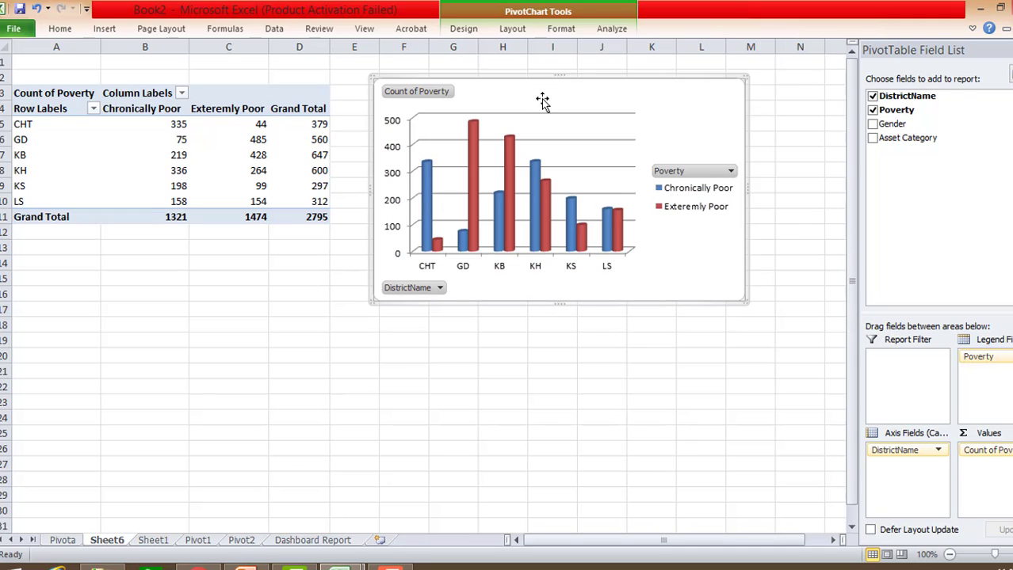
Create a further PivotTable from Table3 on Sheet1, again on a new worksheet
click(153, 540)
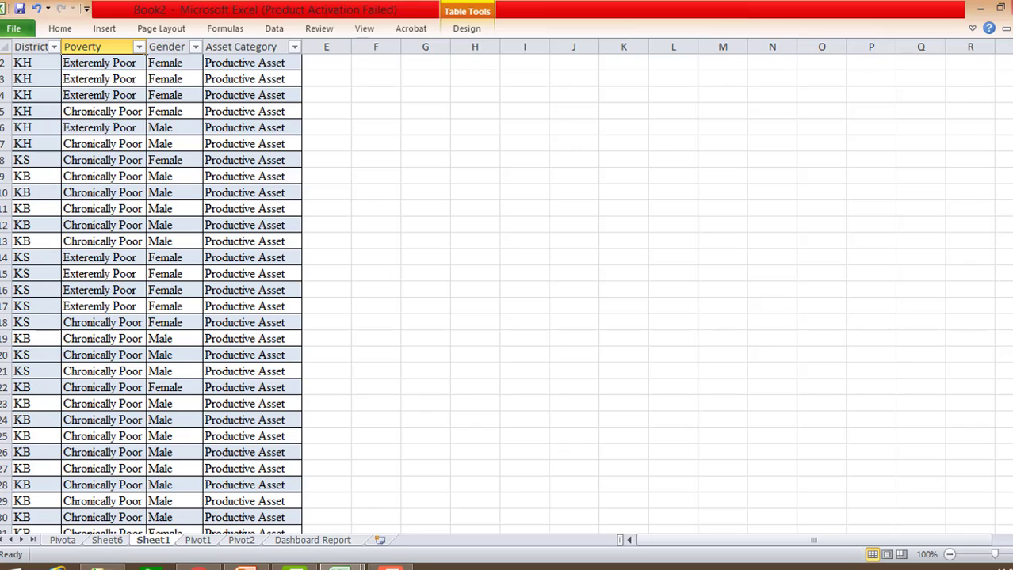
click(105, 30)
click(19, 63)
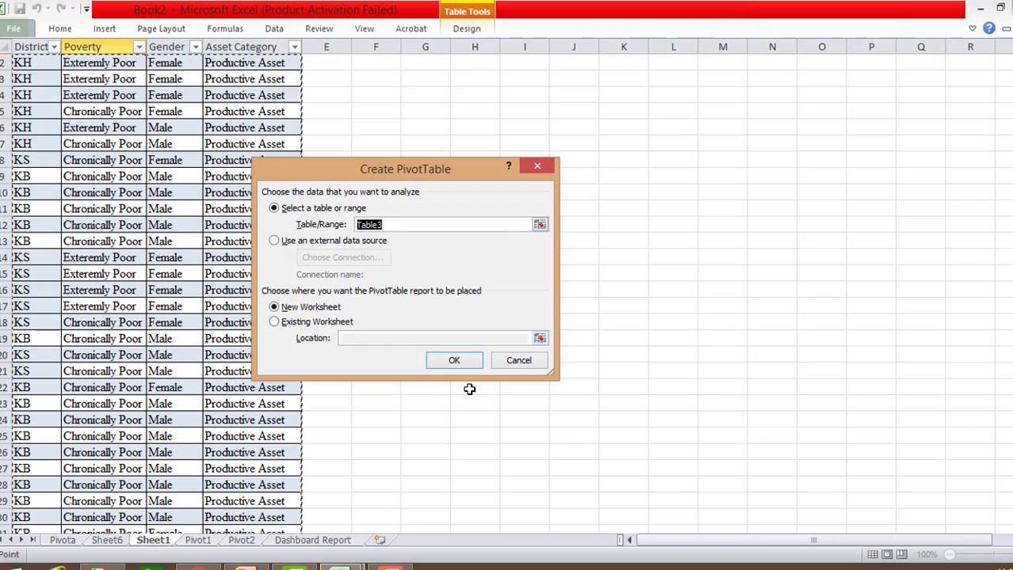
click(454, 361)
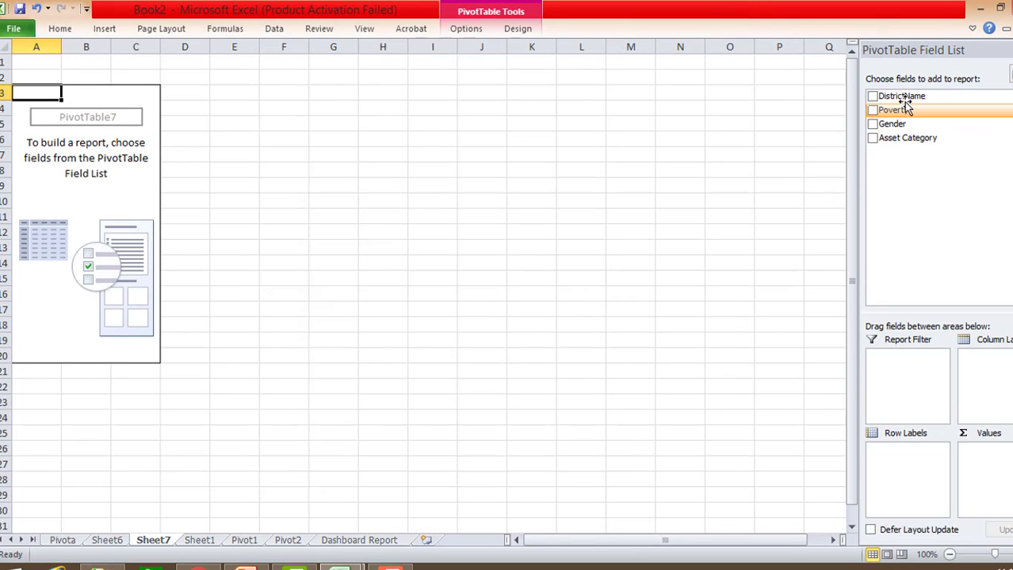
Add DistrictName row labels and a count of Asset Category to the PivotTable, and replace DistrictName with Gender
drag(901, 96, 910, 483)
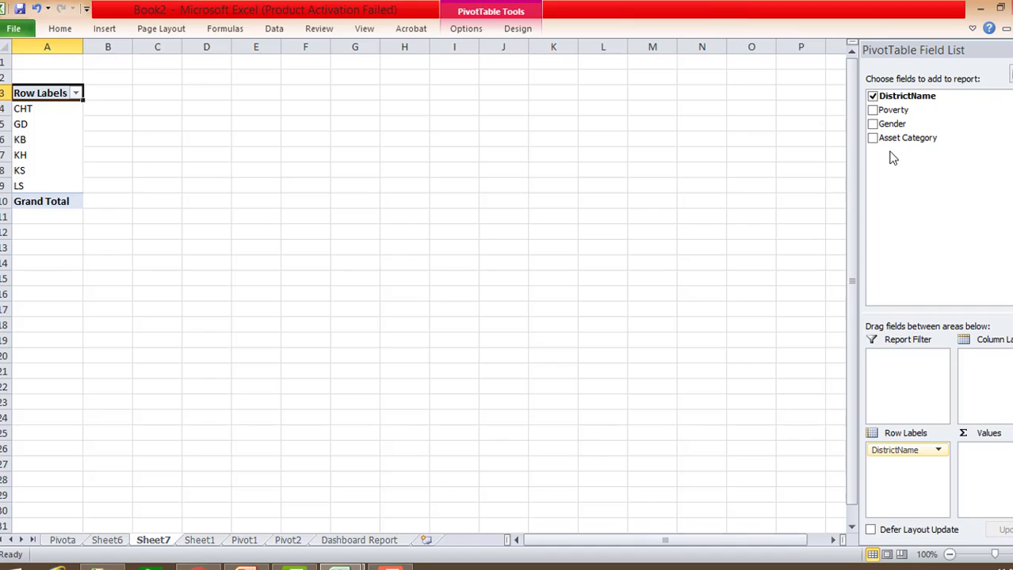
drag(898, 143, 992, 467)
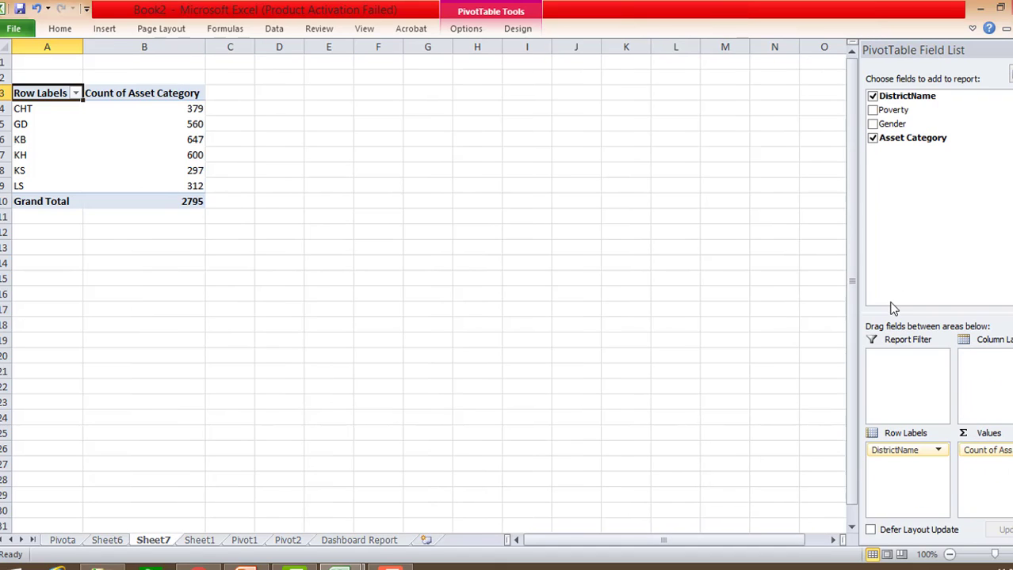
drag(891, 460, 733, 400)
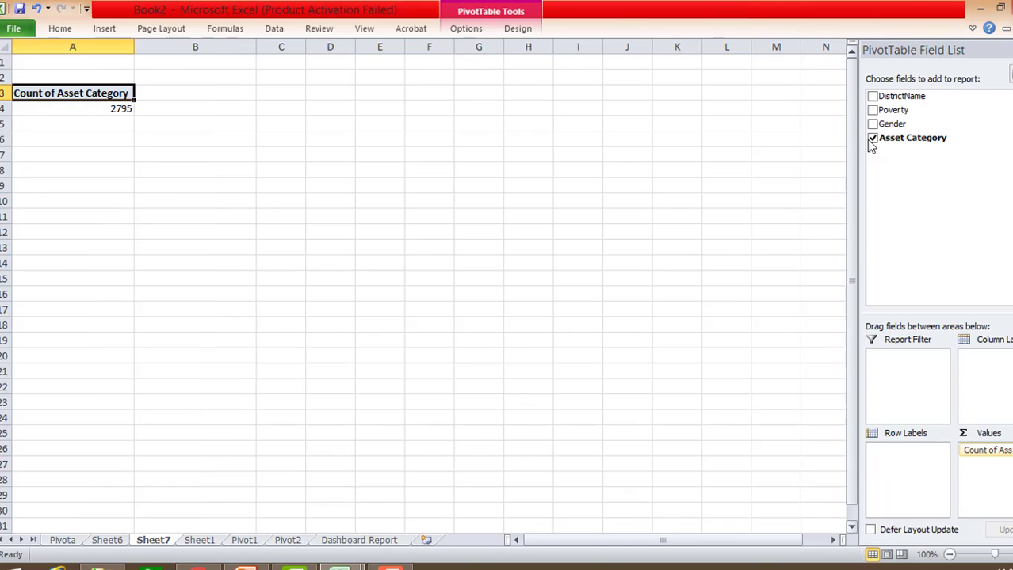
drag(889, 124, 903, 469)
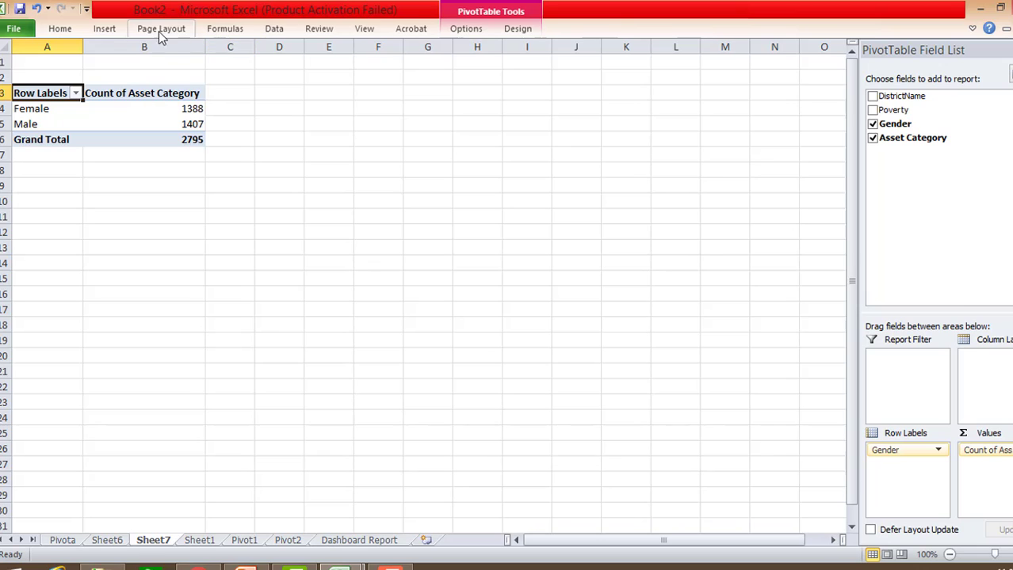
Insert a 3-D pie chart of the asset category counts by gender
click(104, 31)
click(351, 71)
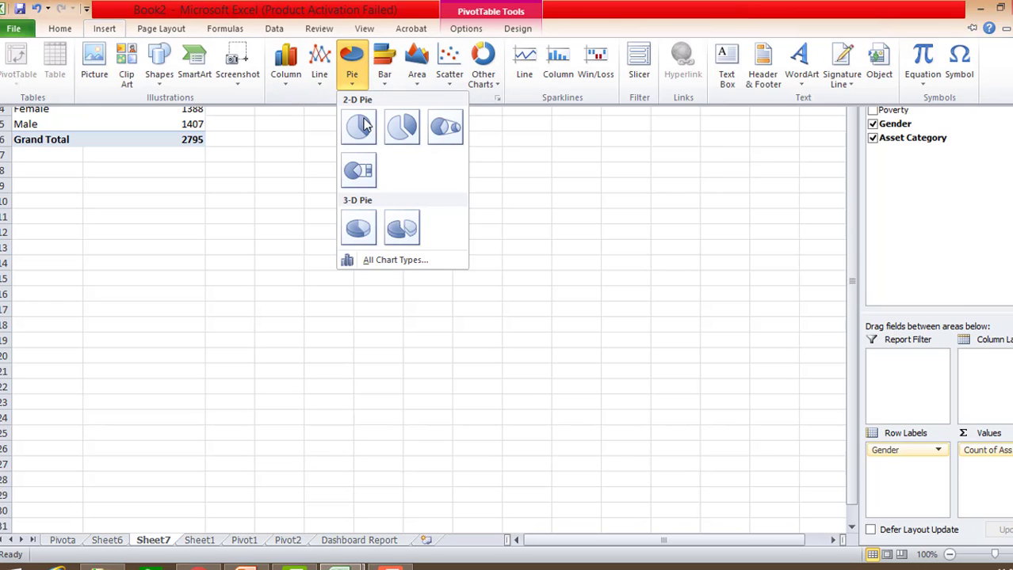
click(358, 228)
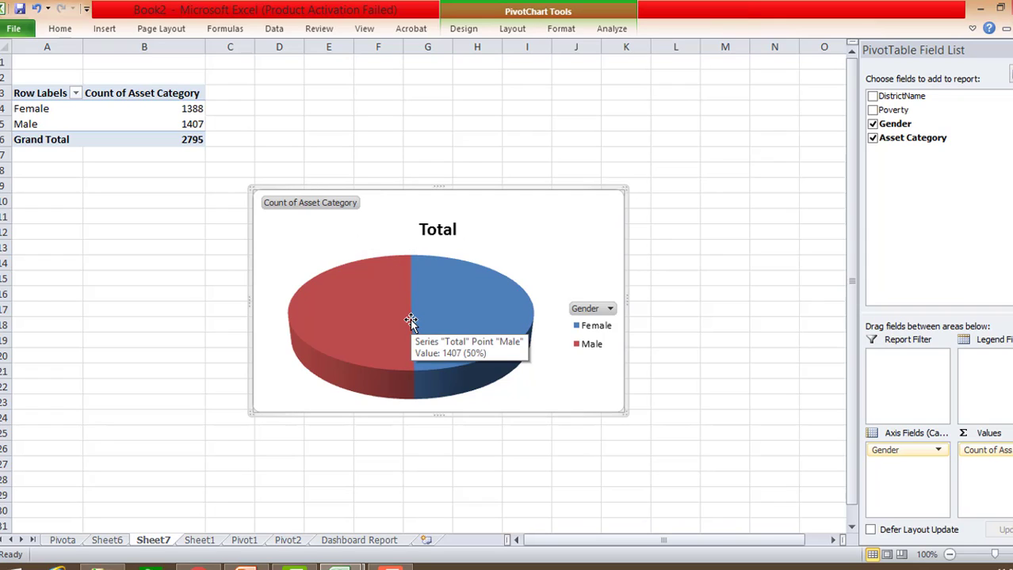
Change the gender asset chart's type from 3-D pie to a plain line chart
right_click(394, 193)
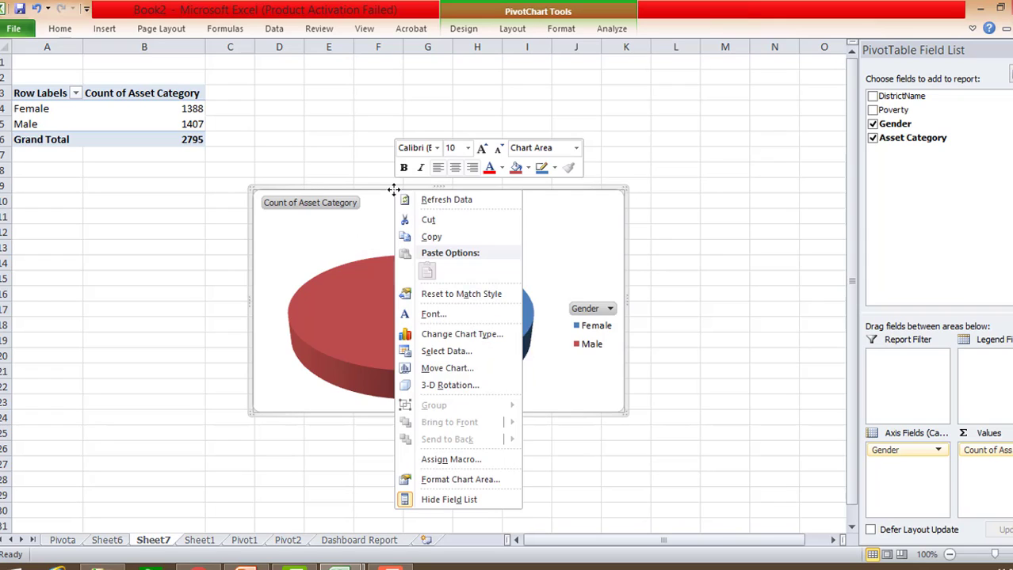
click(467, 333)
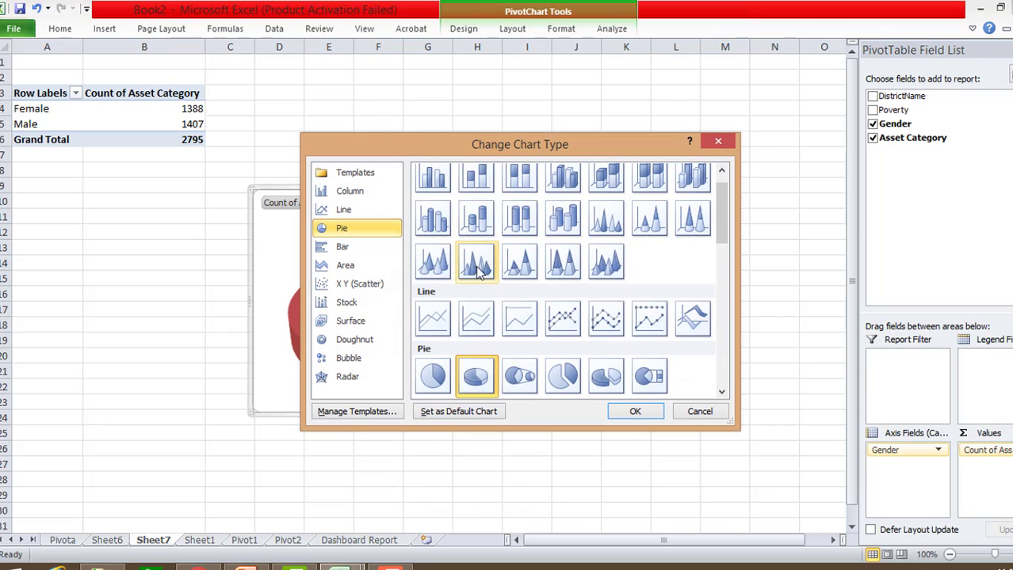
click(433, 321)
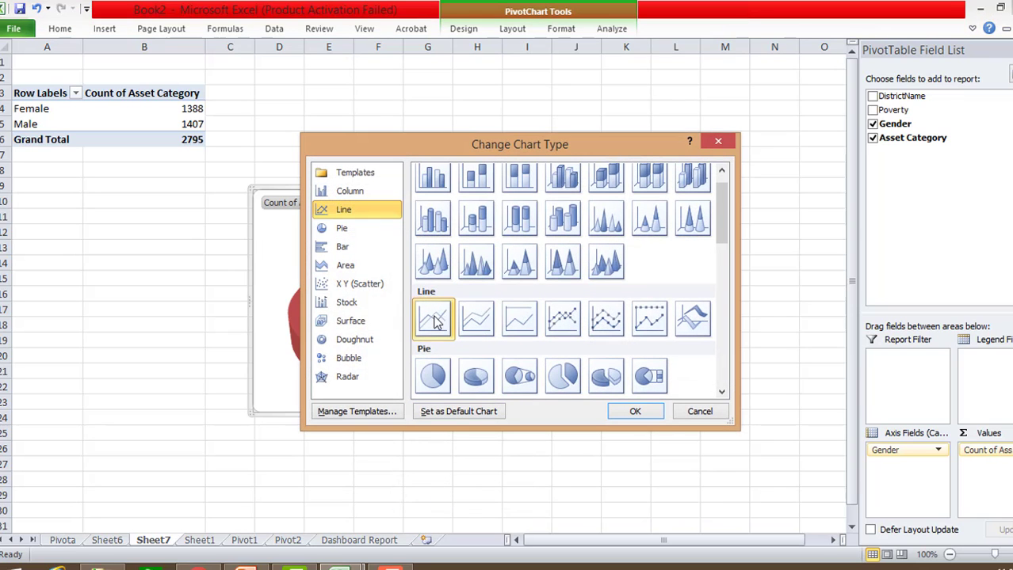
click(635, 412)
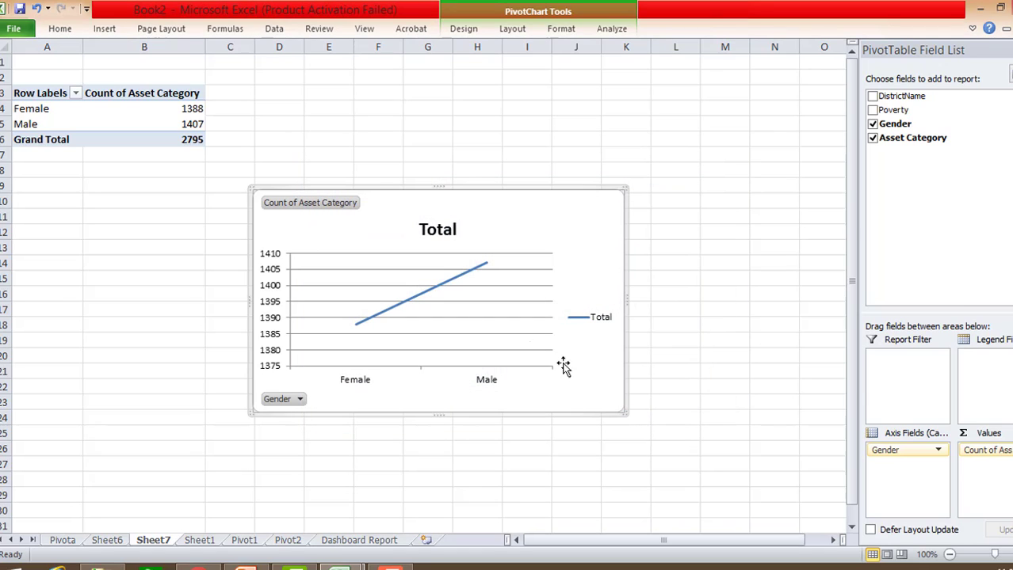
Change the gender asset chart to a 100% stacked column chart and move it farther right and higher on the sheet
right_click(380, 190)
click(425, 336)
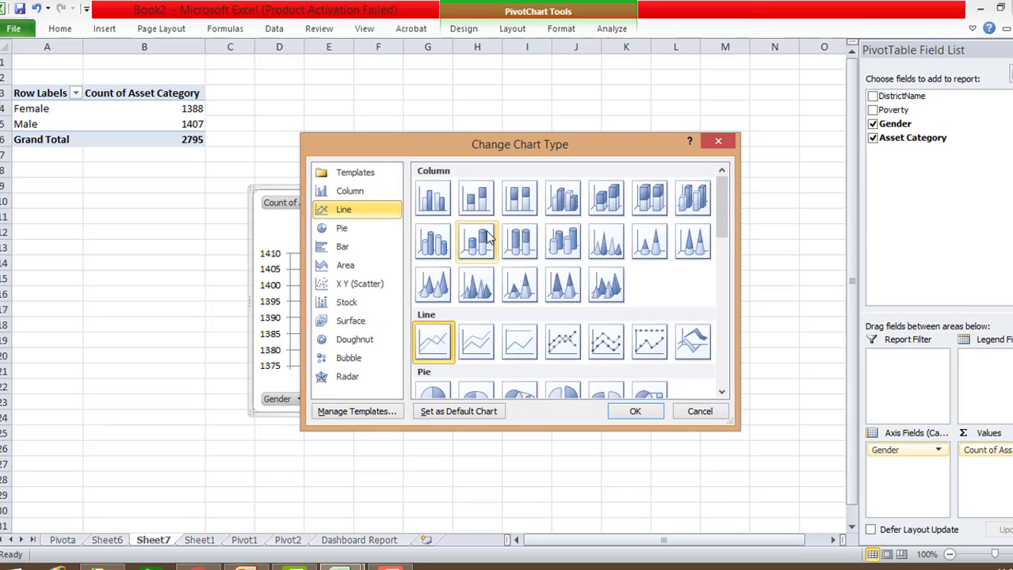
click(519, 199)
click(632, 412)
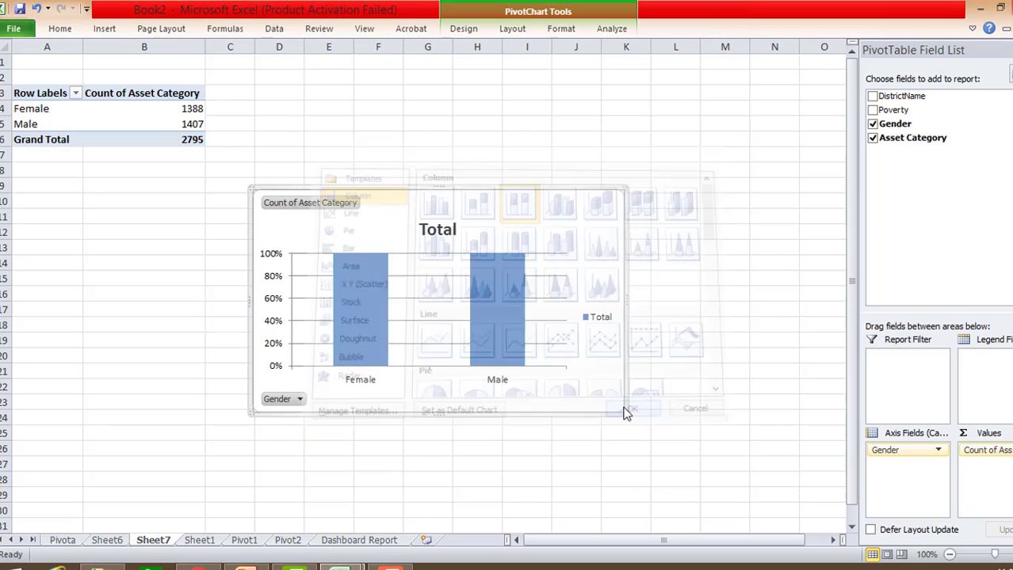
drag(401, 188, 524, 140)
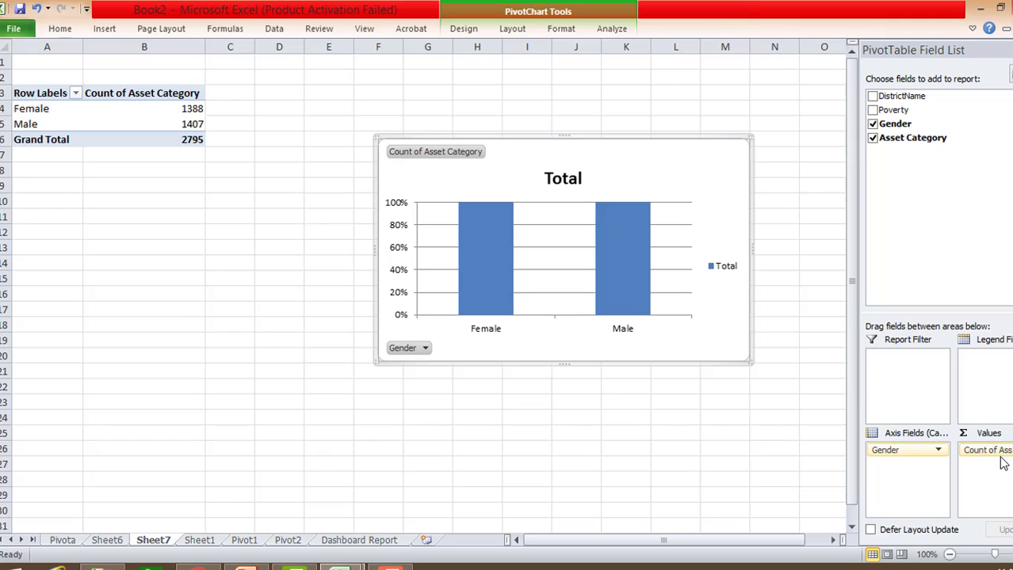
Move Asset Category to the chart's legend fields, add its count to the values again, and move the chart up
drag(990, 450, 1005, 394)
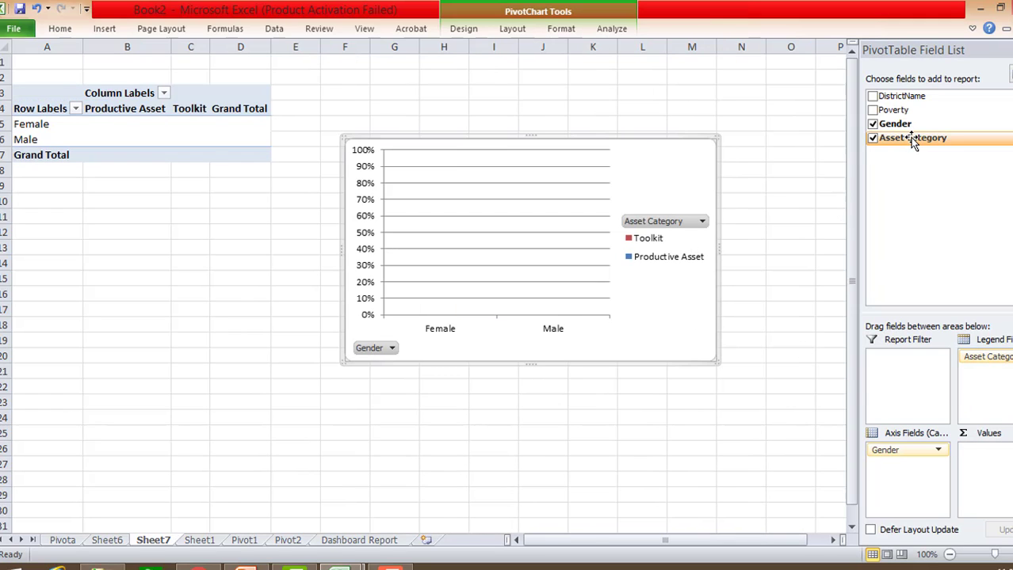
mouse_move(907, 137)
mouse_down()
mouse_move(994, 480)
mouse_move(987, 495)
mouse_move(1002, 489)
mouse_up()
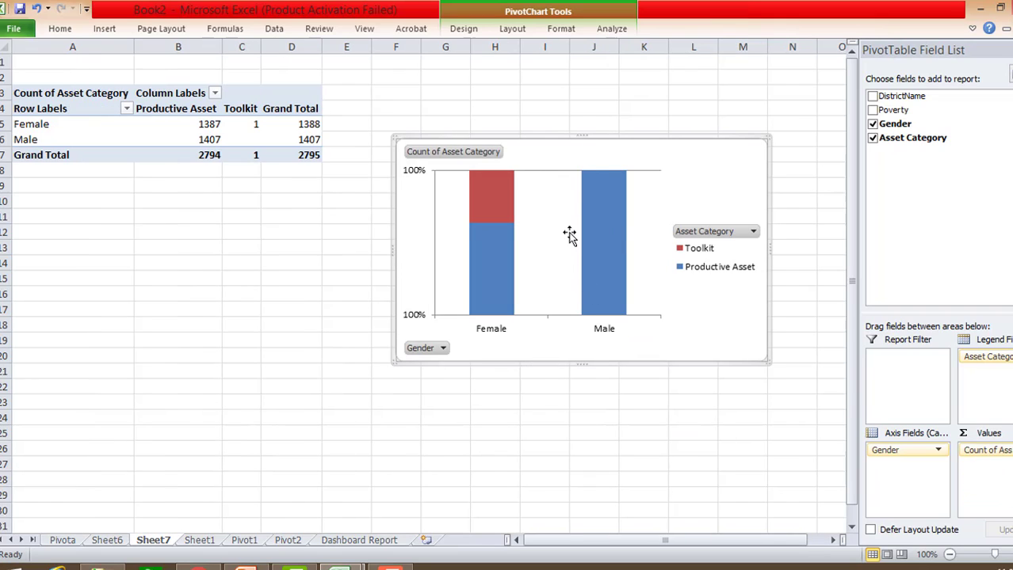
drag(553, 146, 544, 84)
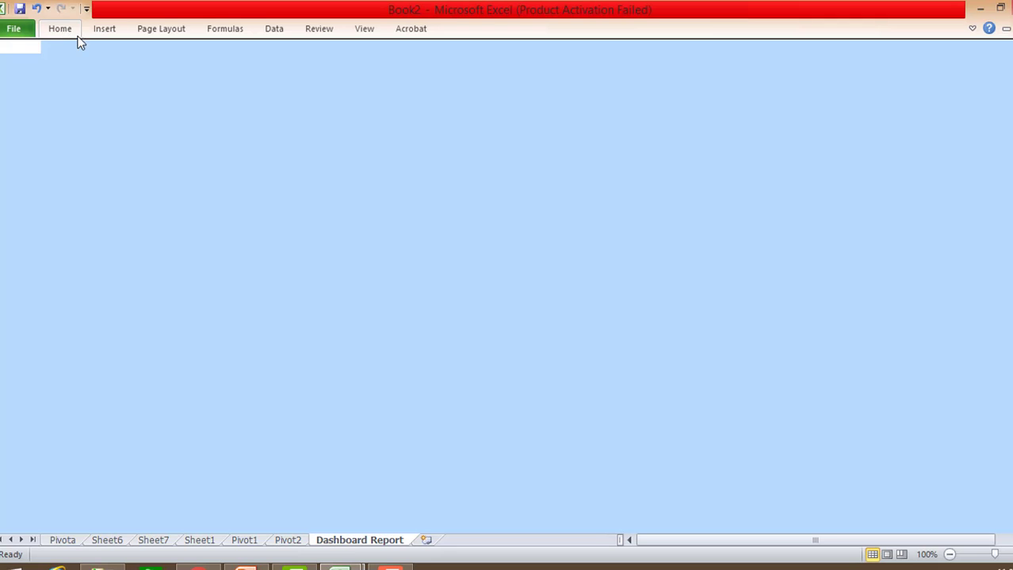
Change the fill of the Dashboard Report sheet's cells to a light red theme colour
click(102, 35)
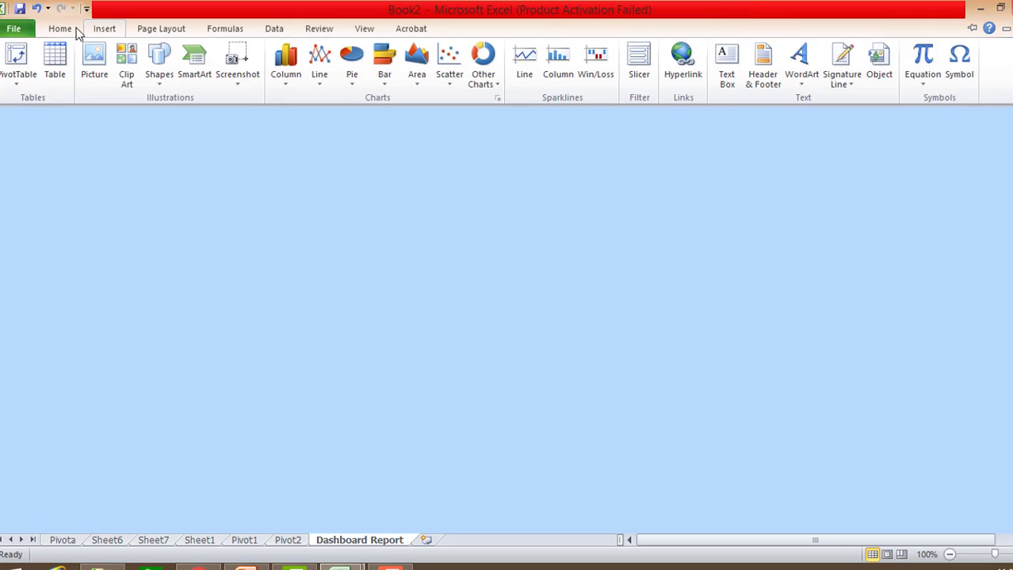
click(63, 32)
click(236, 77)
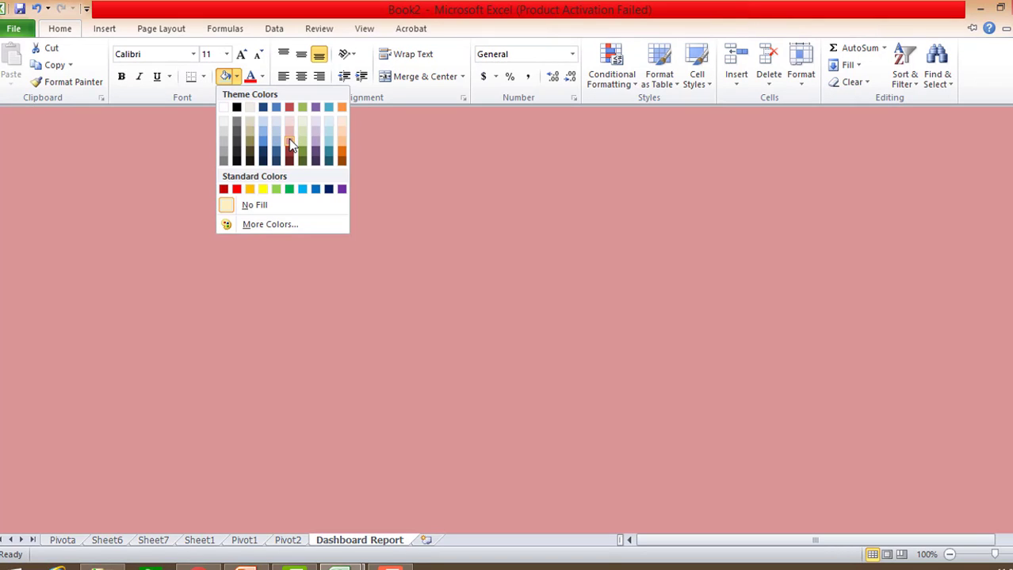
click(290, 142)
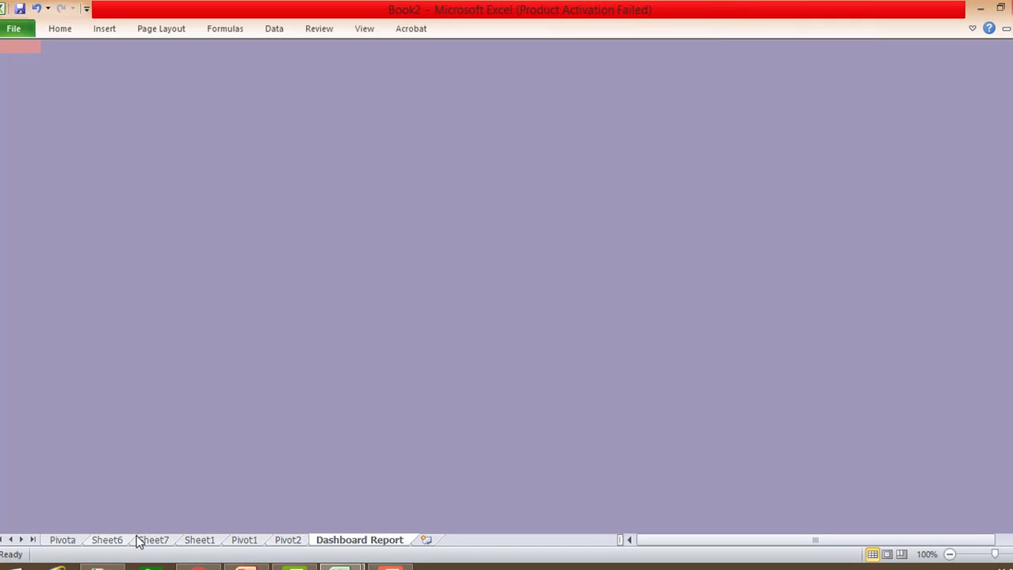
Copy the District wise Gender Info chart from the Pivota sheet onto the Dashboard Report sheet and enlarge it up to the sheet's upper edge
click(61, 542)
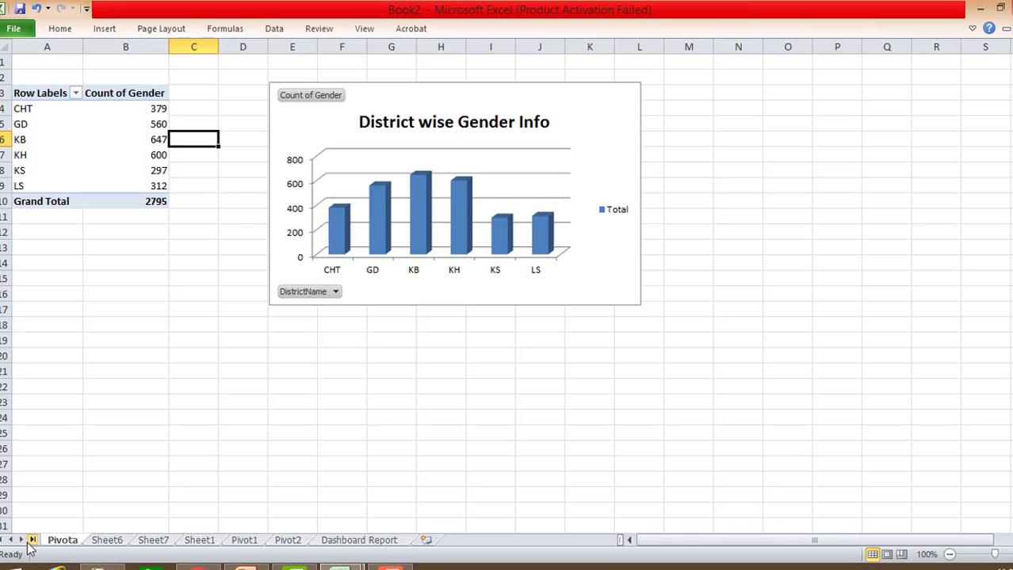
click(328, 132)
right_click(328, 132)
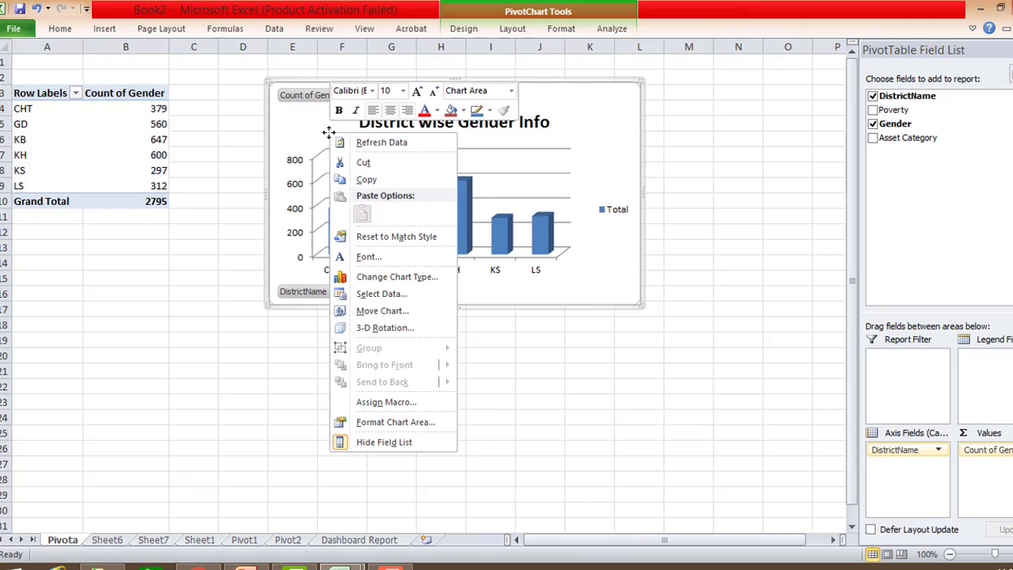
click(379, 182)
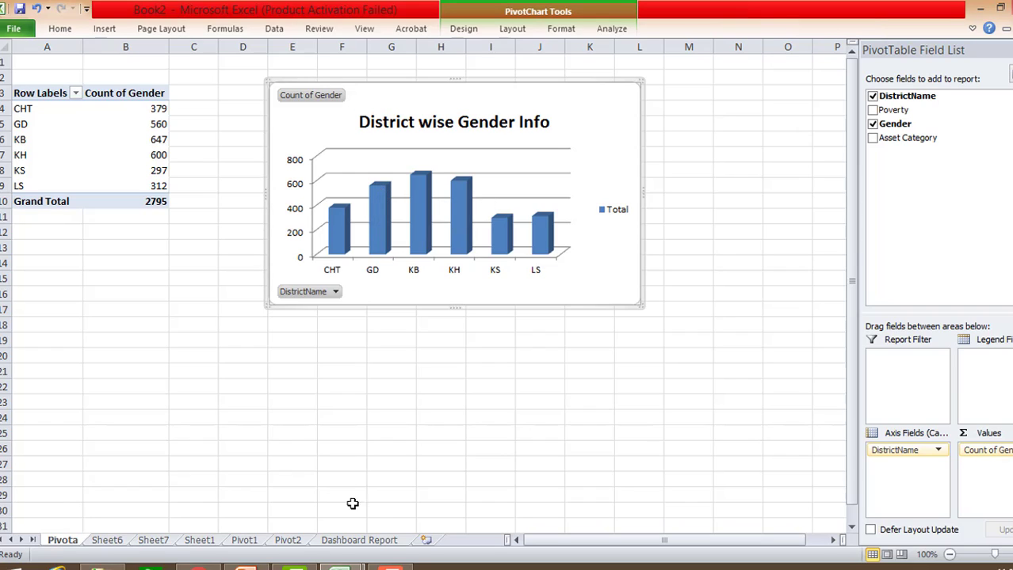
click(378, 541)
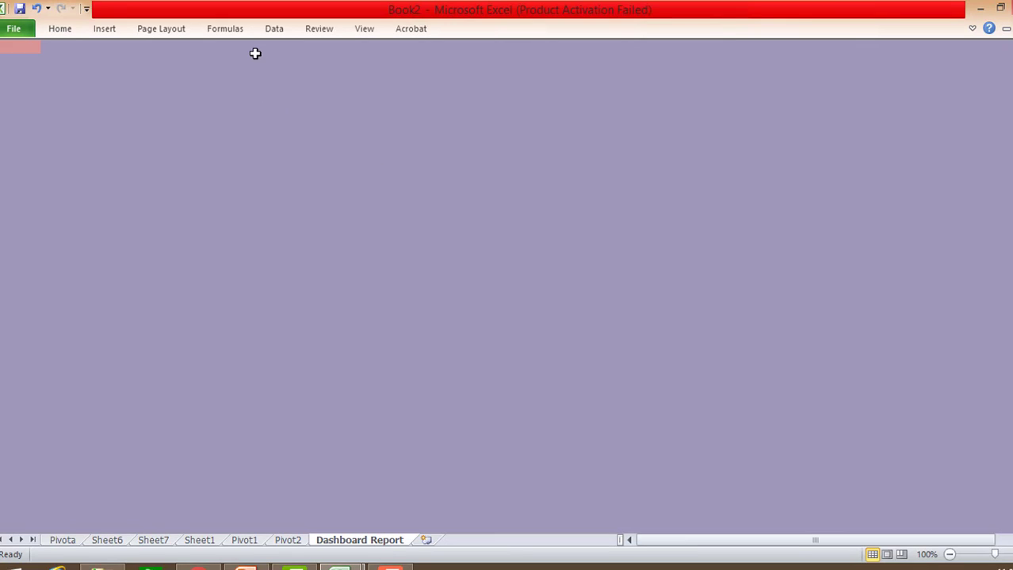
click(169, 56)
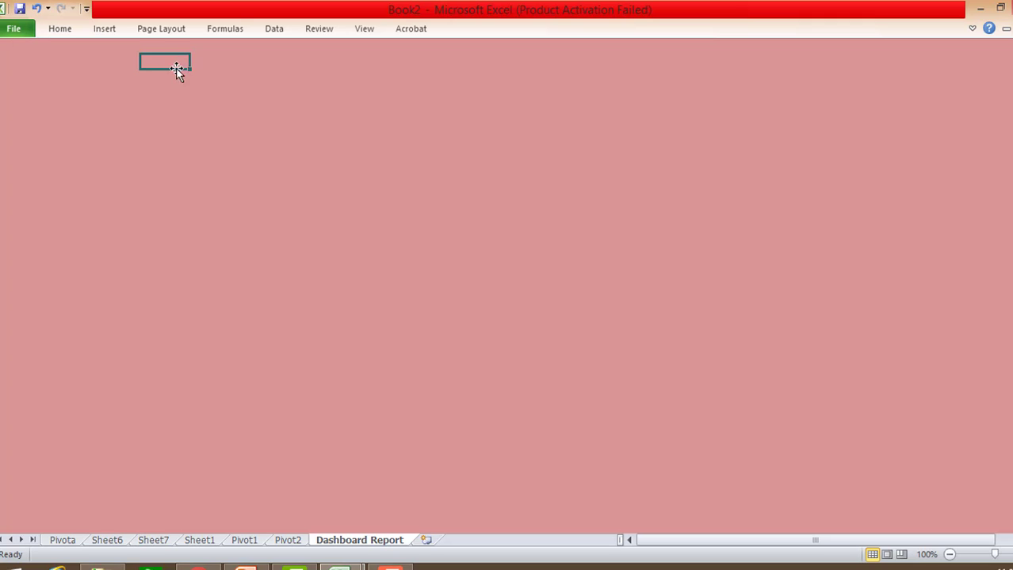
right_click(174, 67)
click(209, 130)
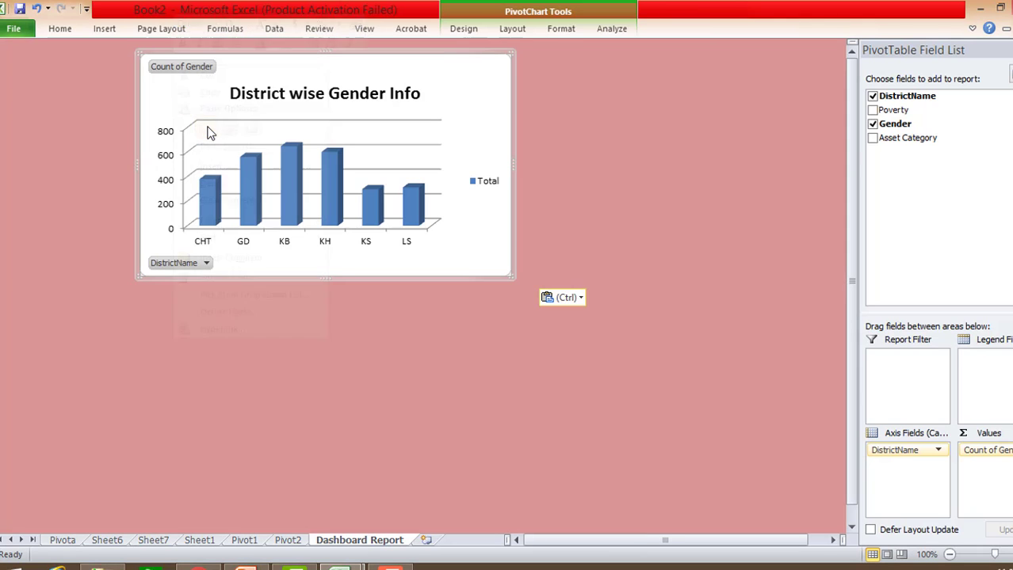
drag(510, 52, 568, 39)
click(736, 141)
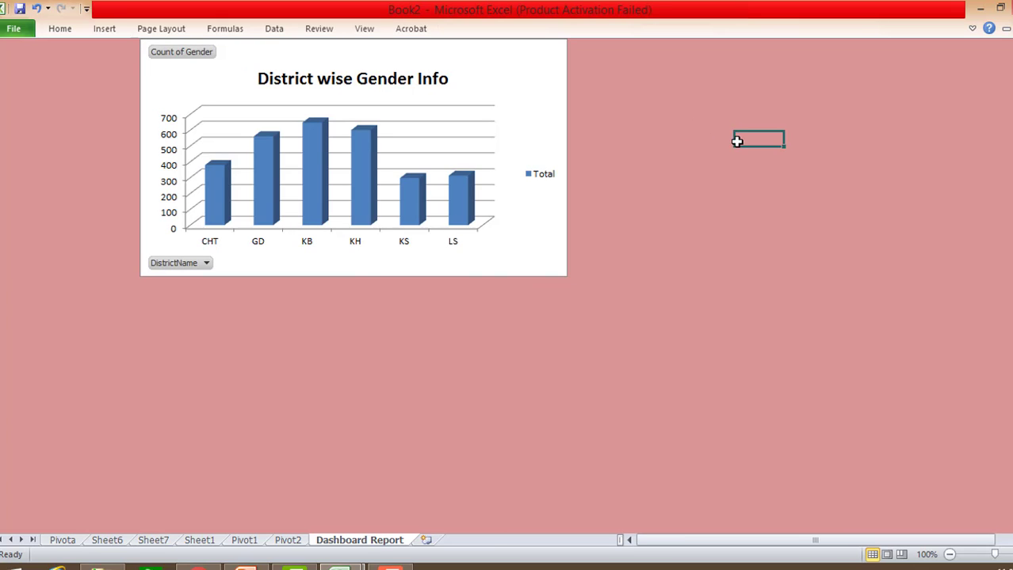
Copy the district poverty chart from Sheet6 onto the Dashboard Report sheet, placing it to the right of the gender chart
click(62, 541)
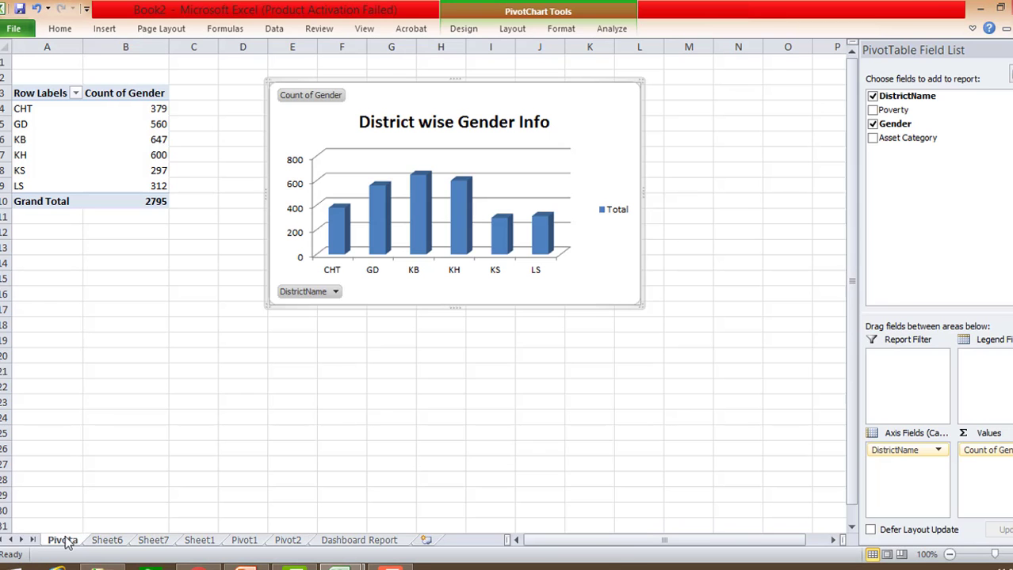
click(107, 540)
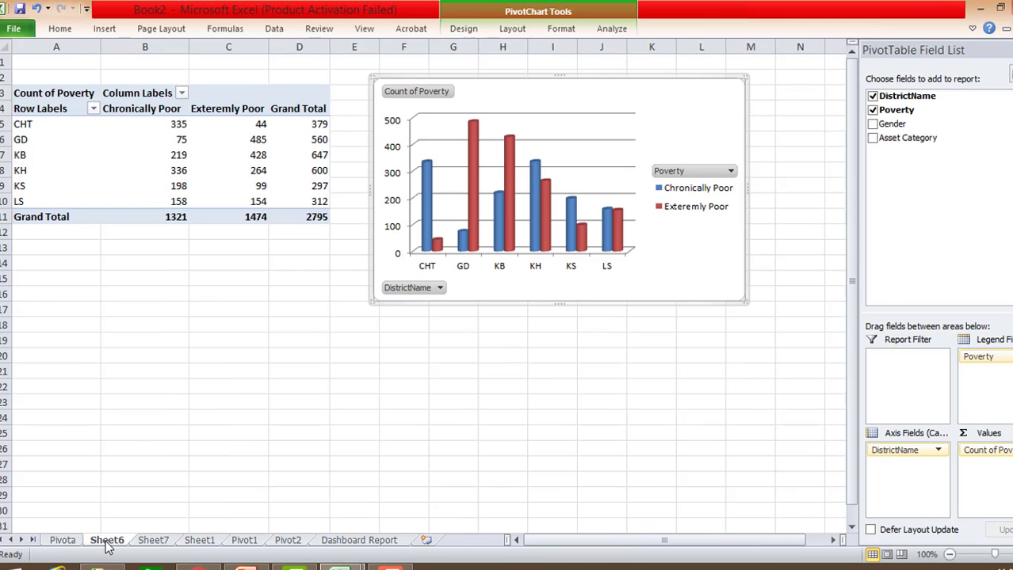
right_click(527, 96)
click(560, 145)
click(371, 542)
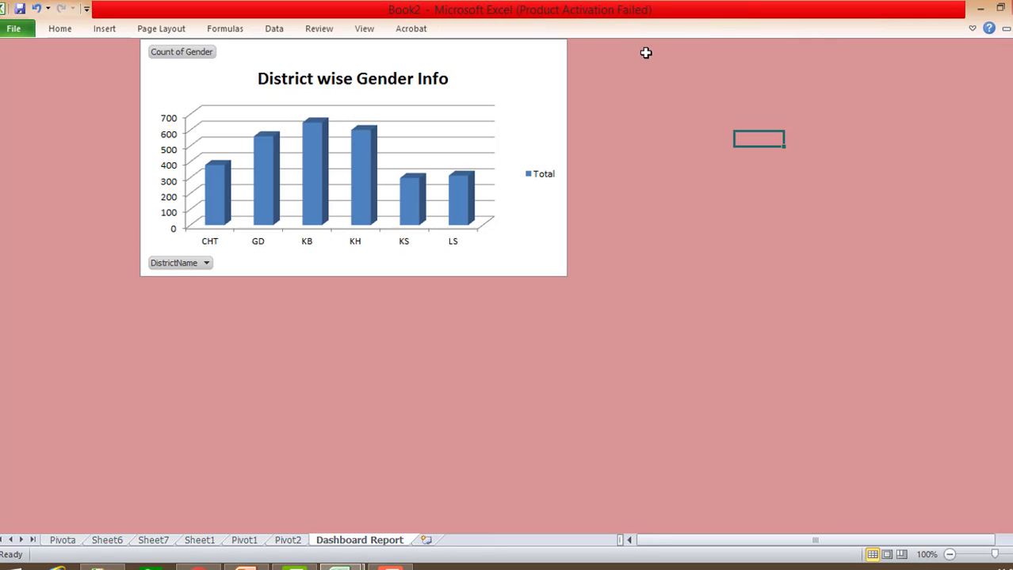
right_click(610, 51)
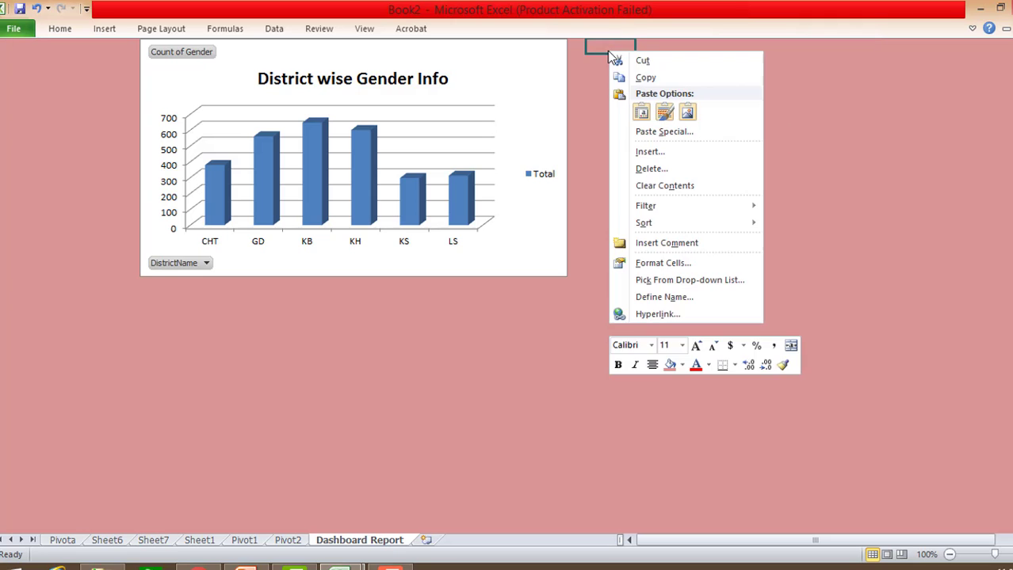
click(642, 110)
click(664, 343)
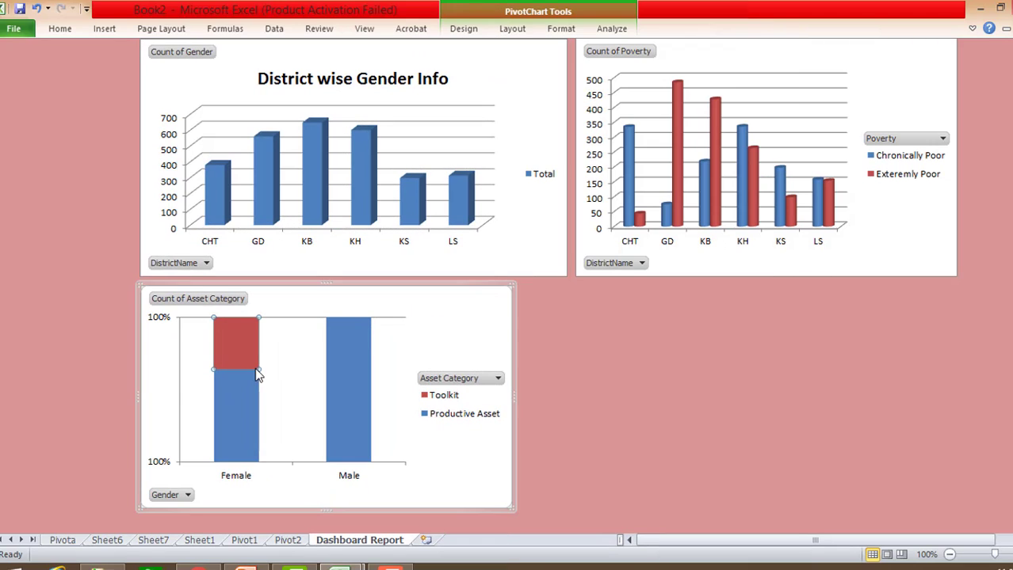
click(681, 117)
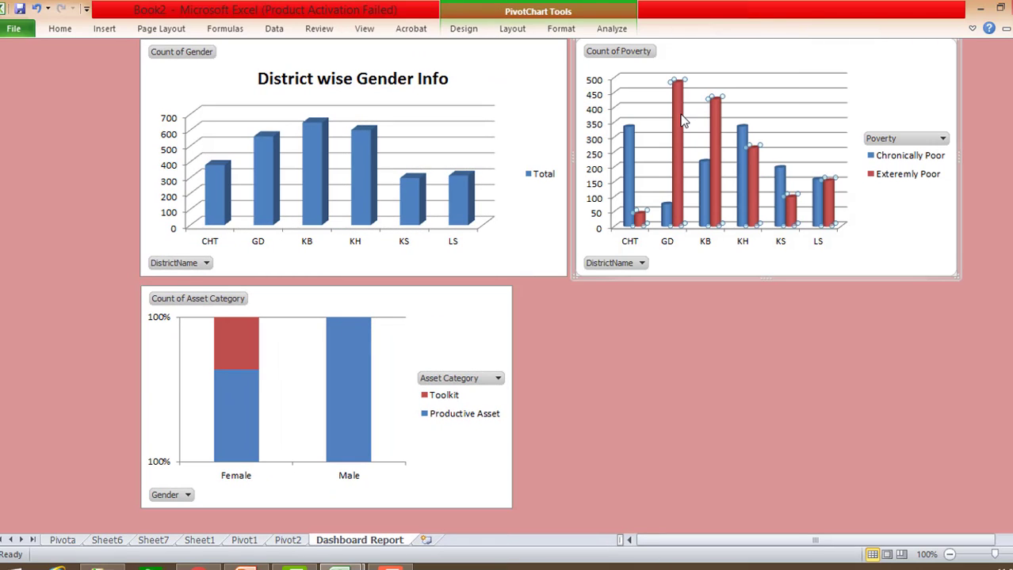
click(226, 91)
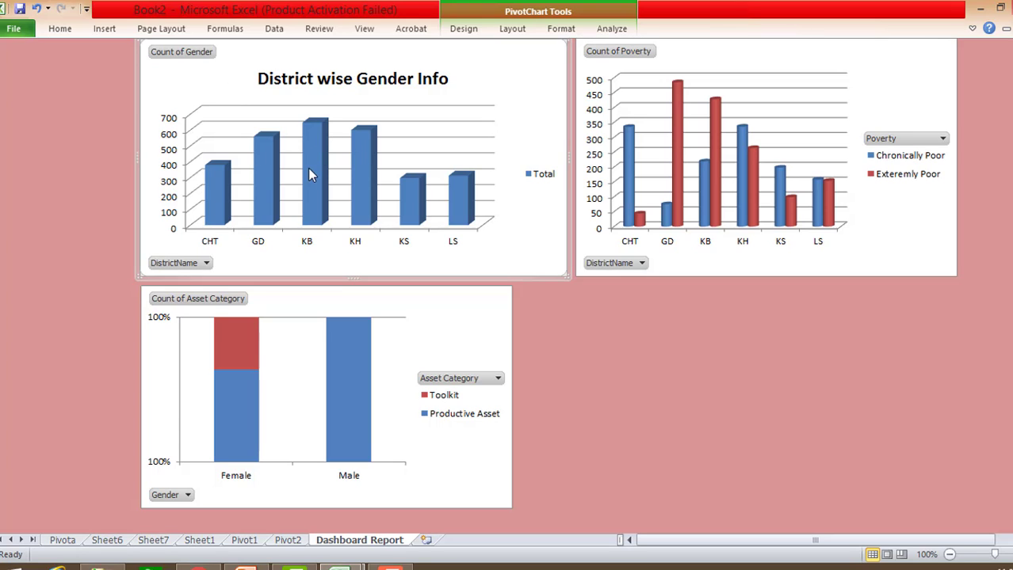
click(213, 244)
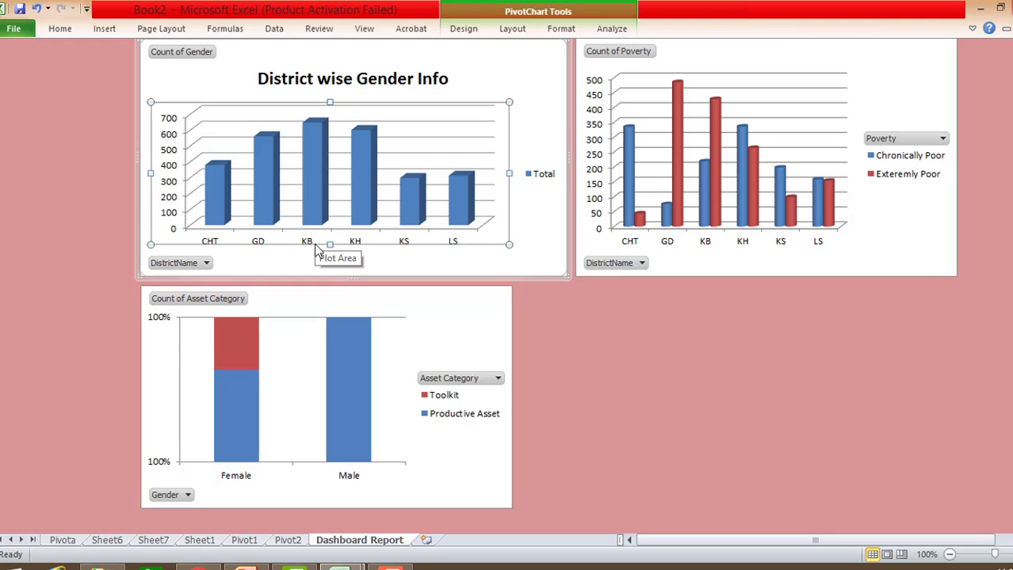
click(55, 74)
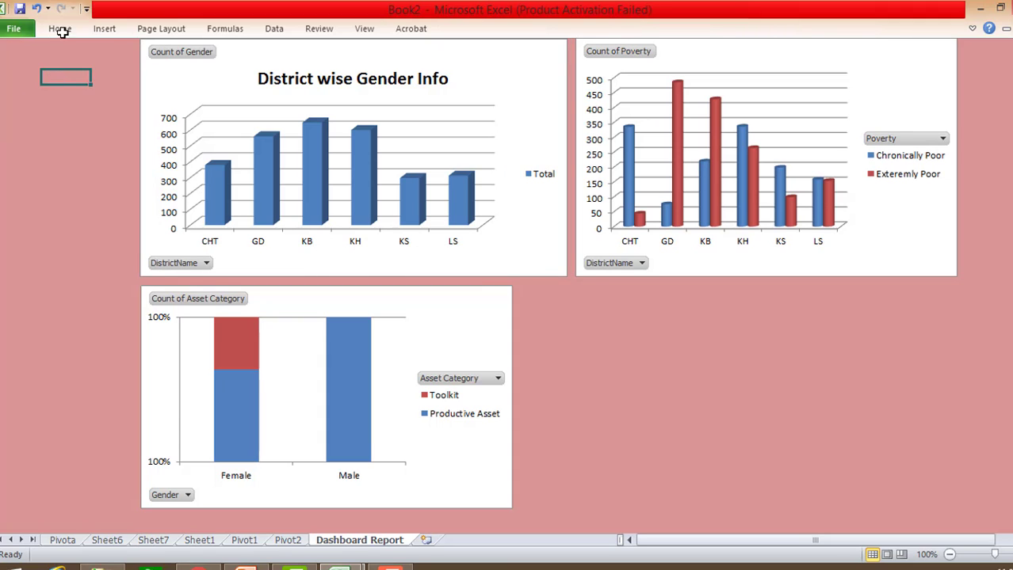
click(105, 30)
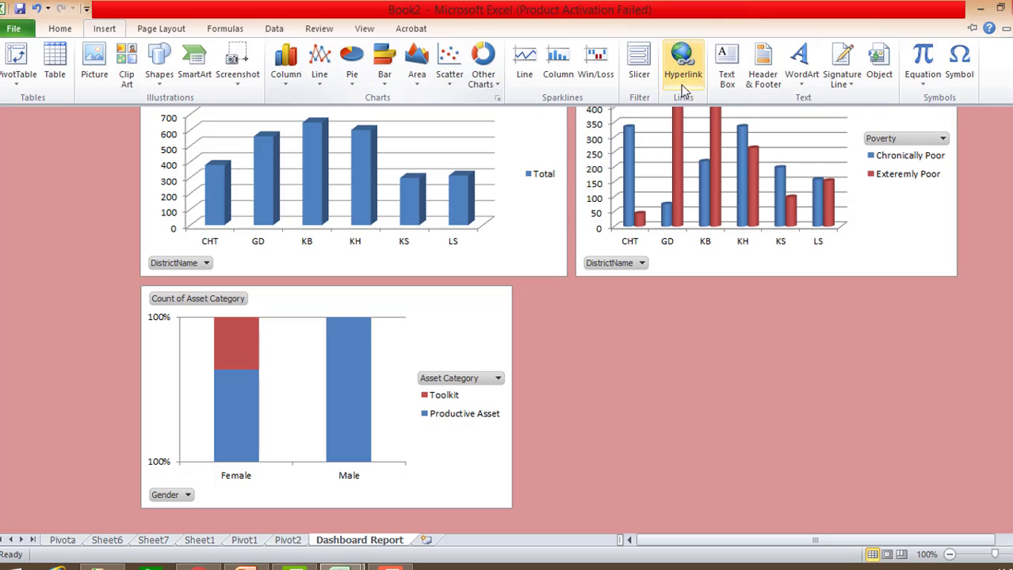
Select the gender, poverty and asset category charts together on the dashboard
click(249, 138)
click(249, 138)
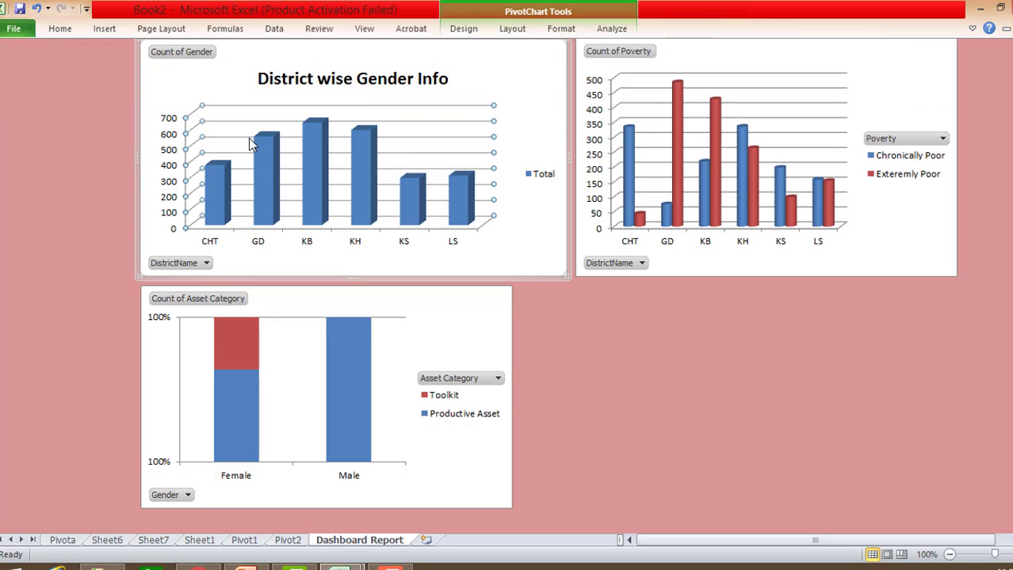
click(613, 85)
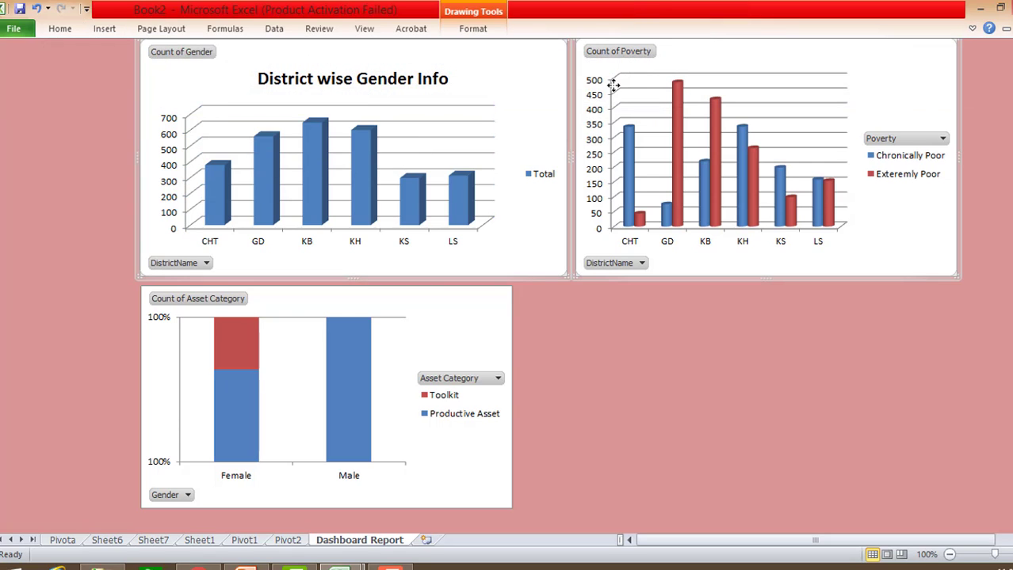
ctrl+click(266, 336)
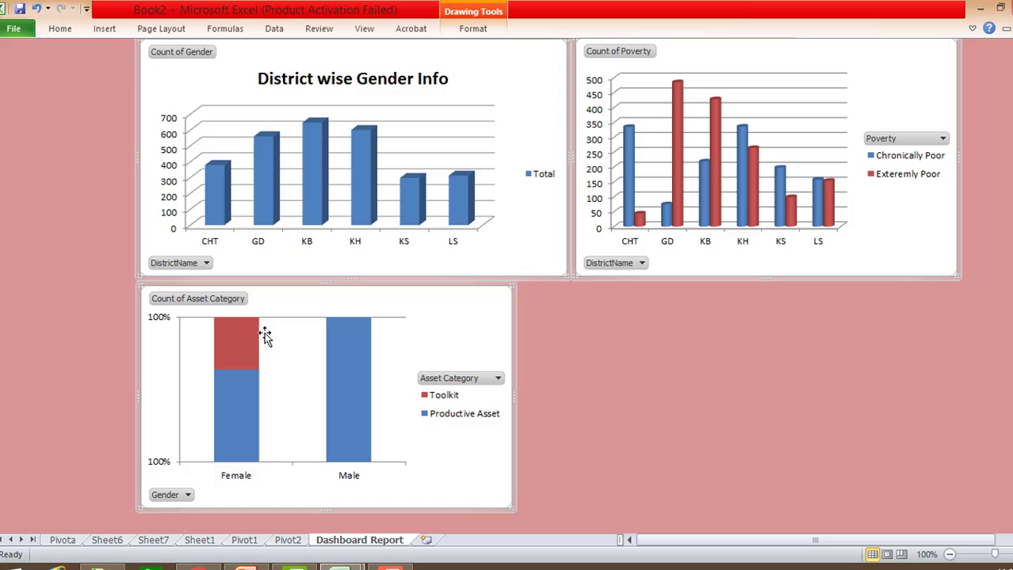
Insert slicers for DistrictName, Poverty, Gender and Asset Category from the District wise Gender Info chart
click(103, 29)
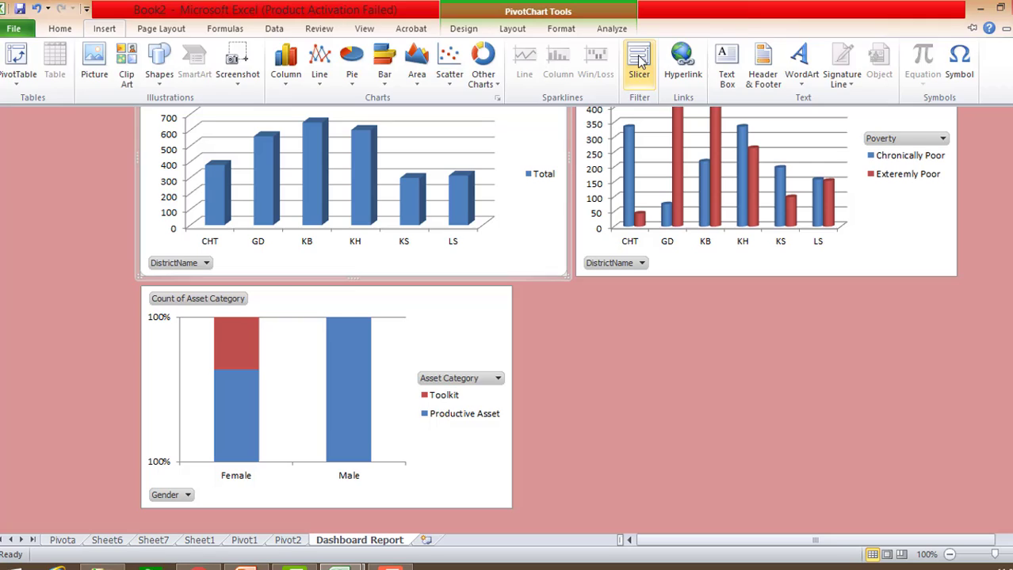
click(639, 61)
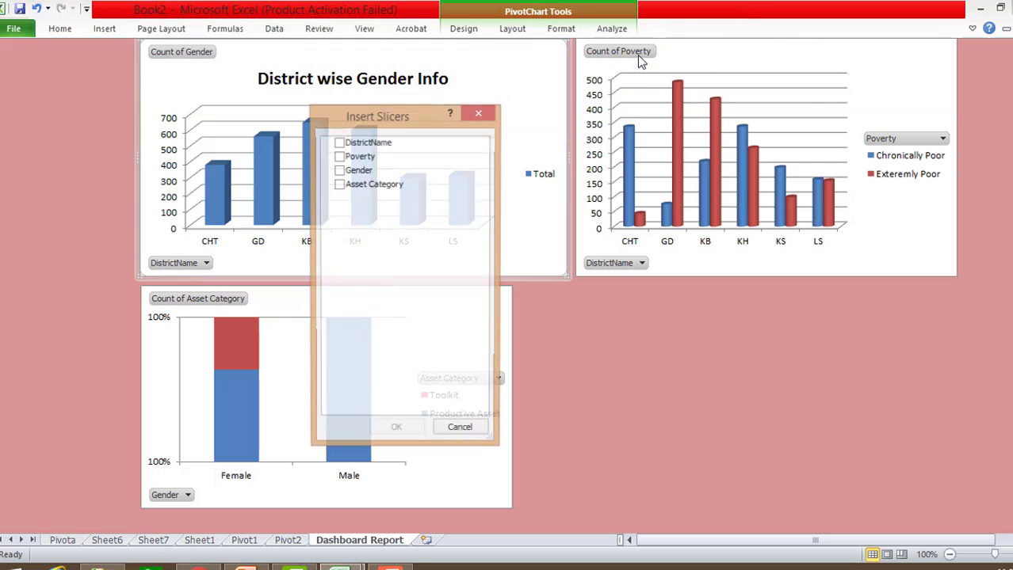
click(341, 144)
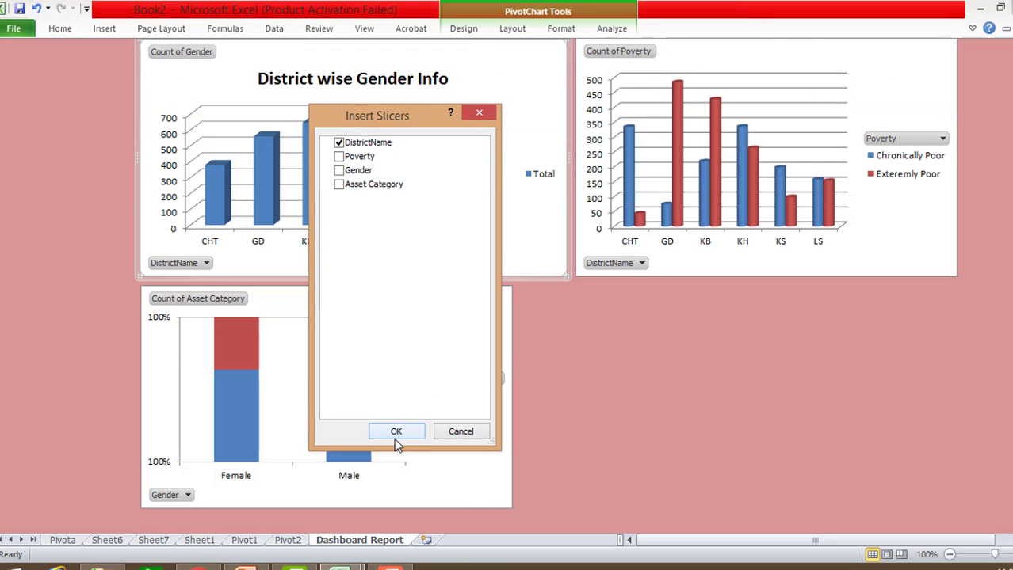
click(340, 157)
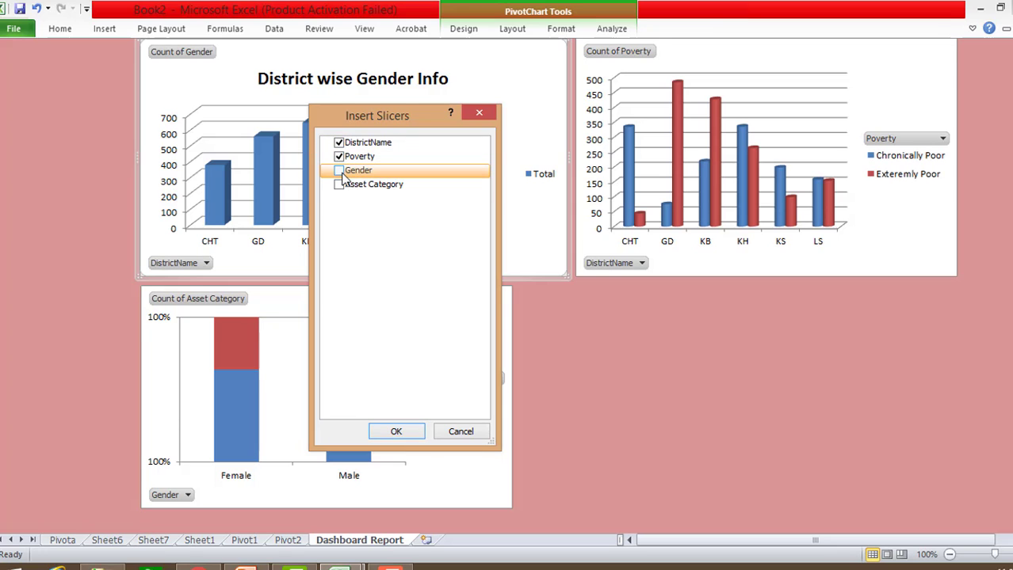
click(341, 171)
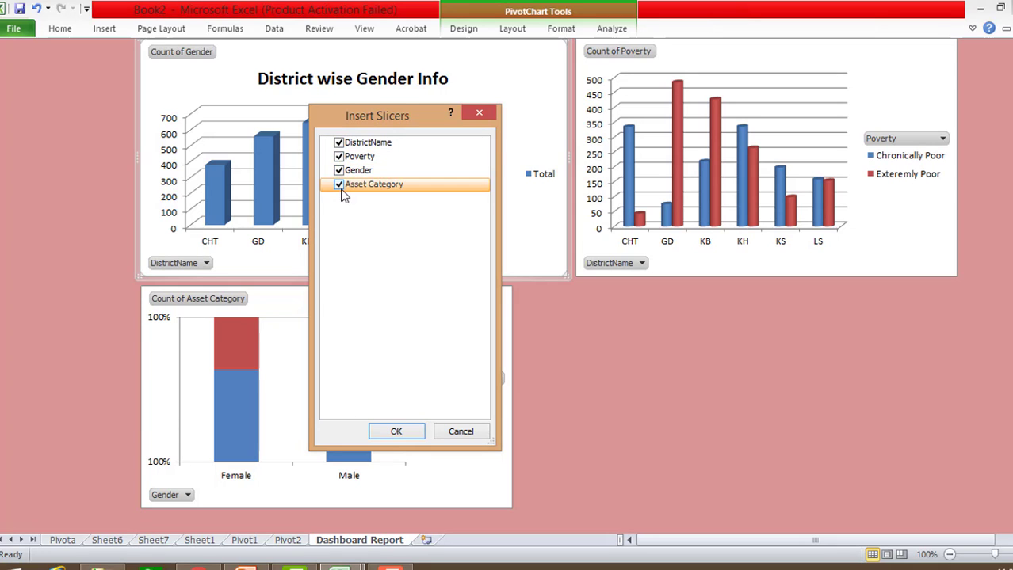
click(393, 432)
Stack the four slicers in a column left of the charts in the order DistrictName, Poverty, Gender, Asset Category, shortening the DistrictName slicer
drag(404, 134, 13, 52)
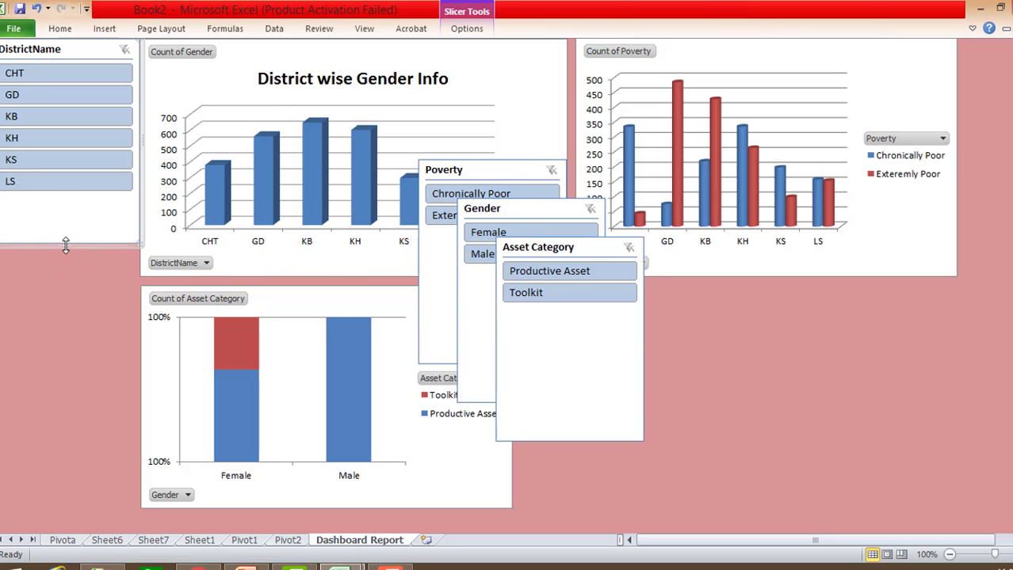
drag(67, 181, 67, 150)
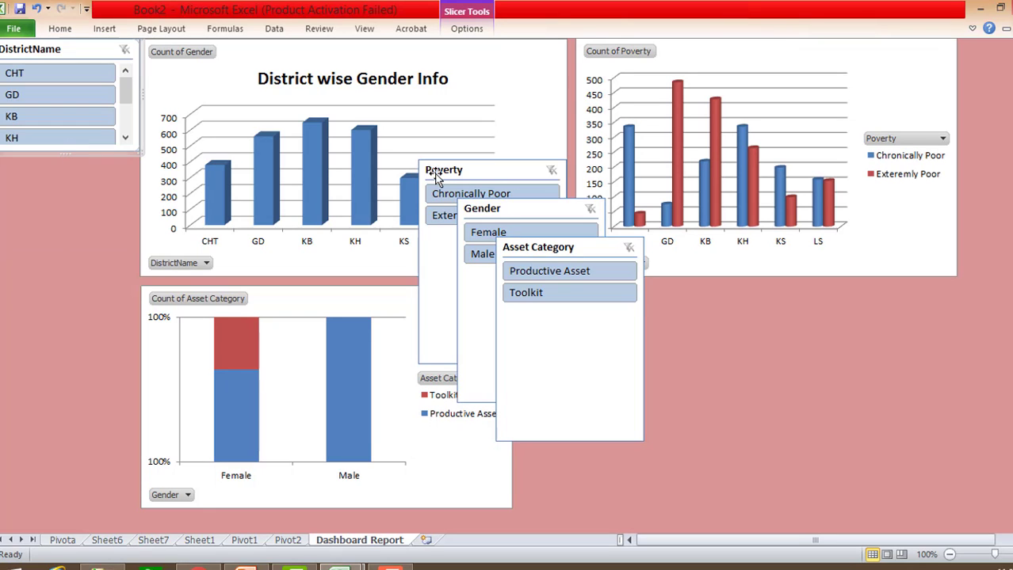
drag(464, 163, 29, 157)
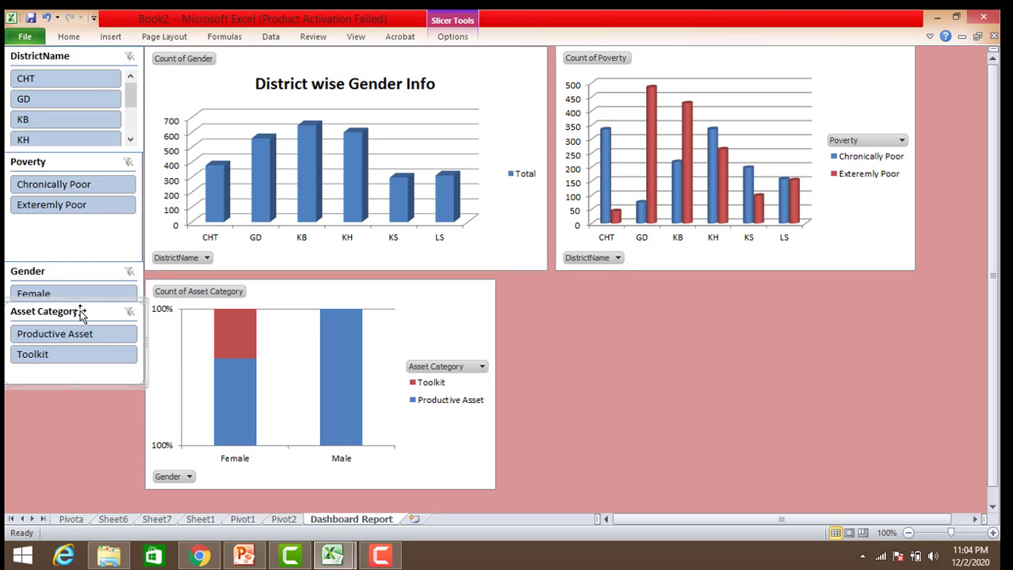
drag(80, 313, 72, 339)
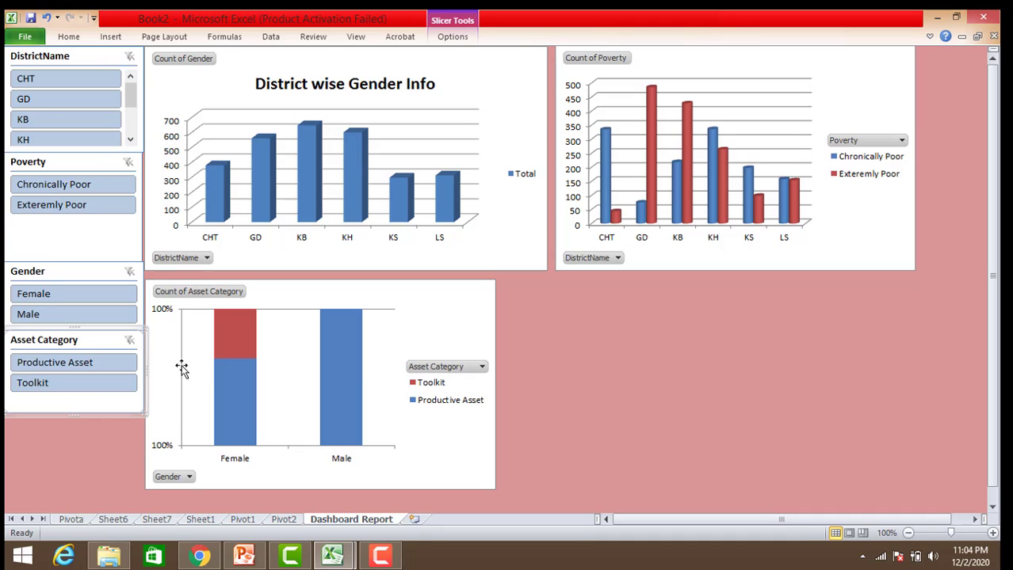
Move the asset category chart toward the centre beneath the other two charts and align the gender chart's top edge with the poverty chart
click(572, 312)
drag(330, 293, 491, 297)
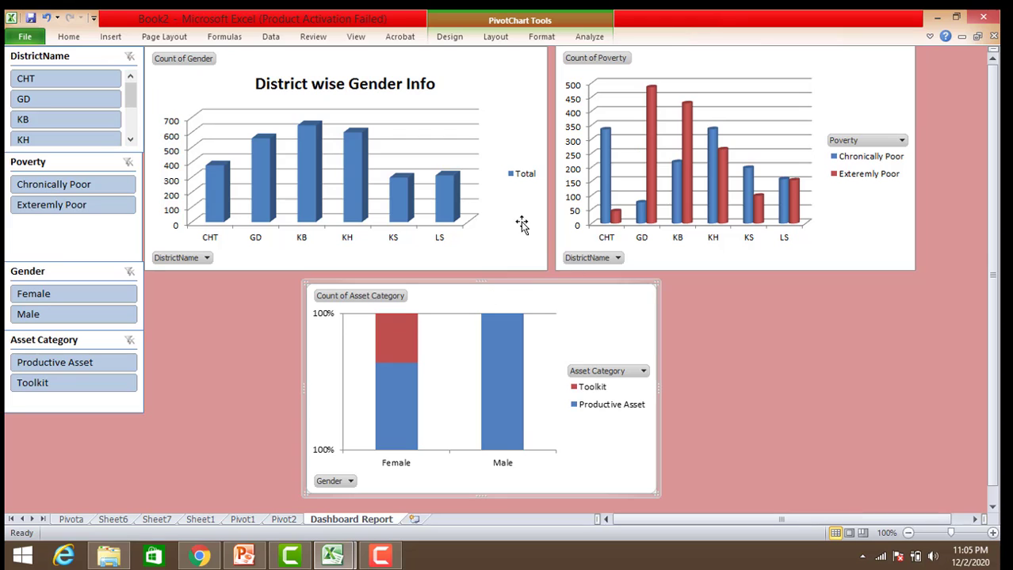
drag(495, 89, 496, 98)
drag(485, 305, 488, 310)
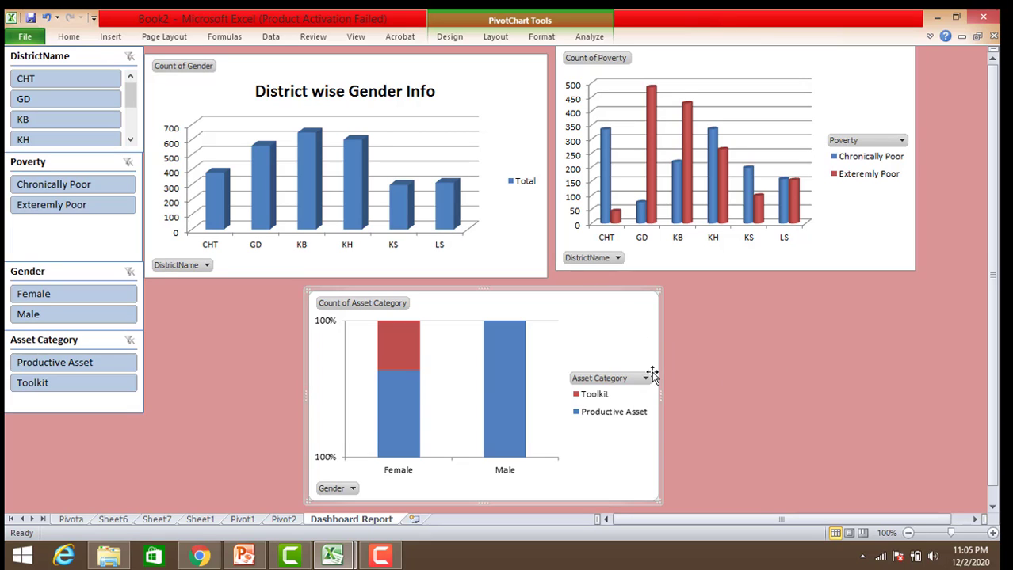
click(869, 72)
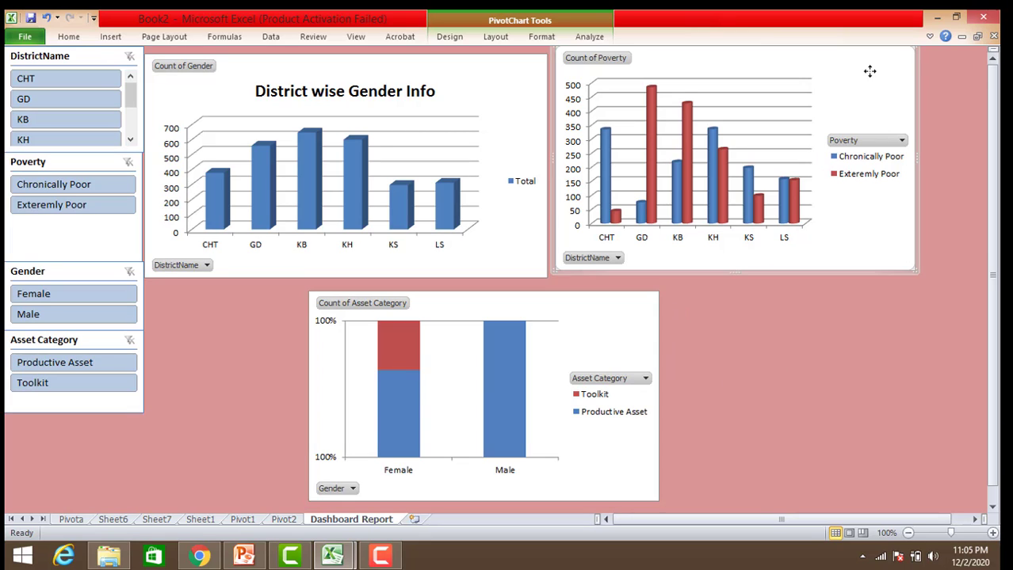
click(708, 79)
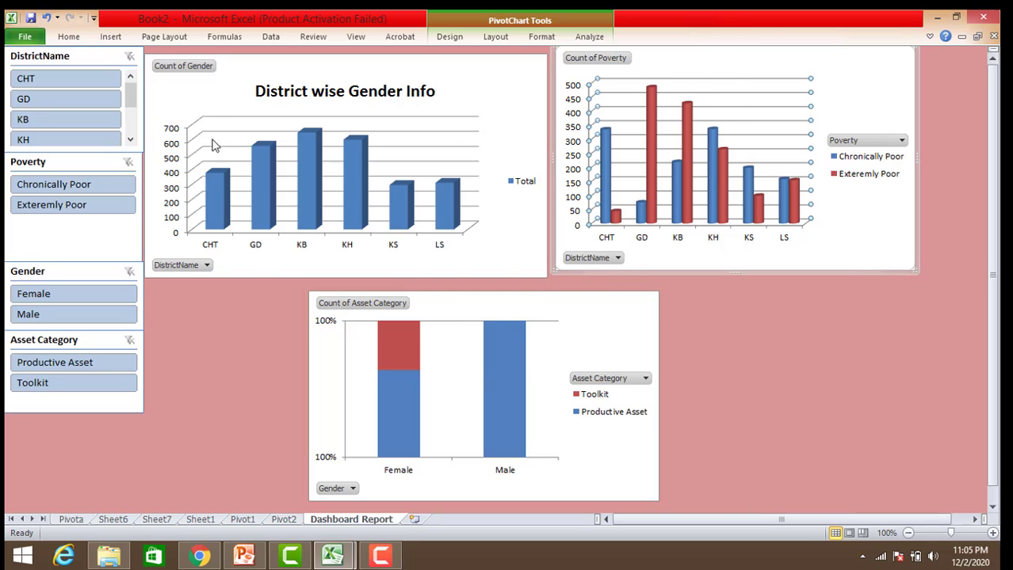
drag(218, 95, 223, 85)
click(745, 347)
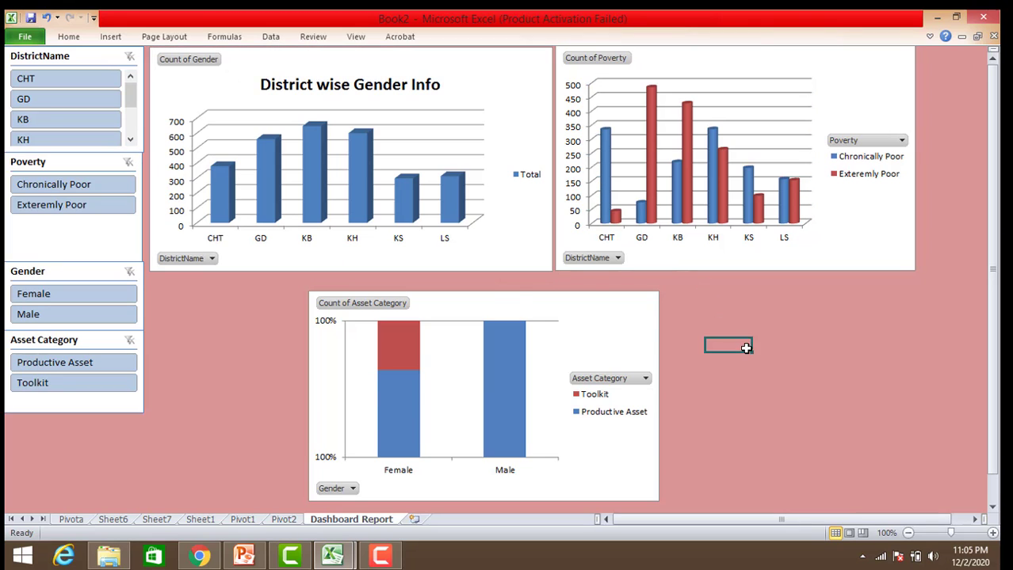
Nudge the asset category chart closer to the upper charts and widen it on both sides to span beneath them
drag(522, 314, 513, 305)
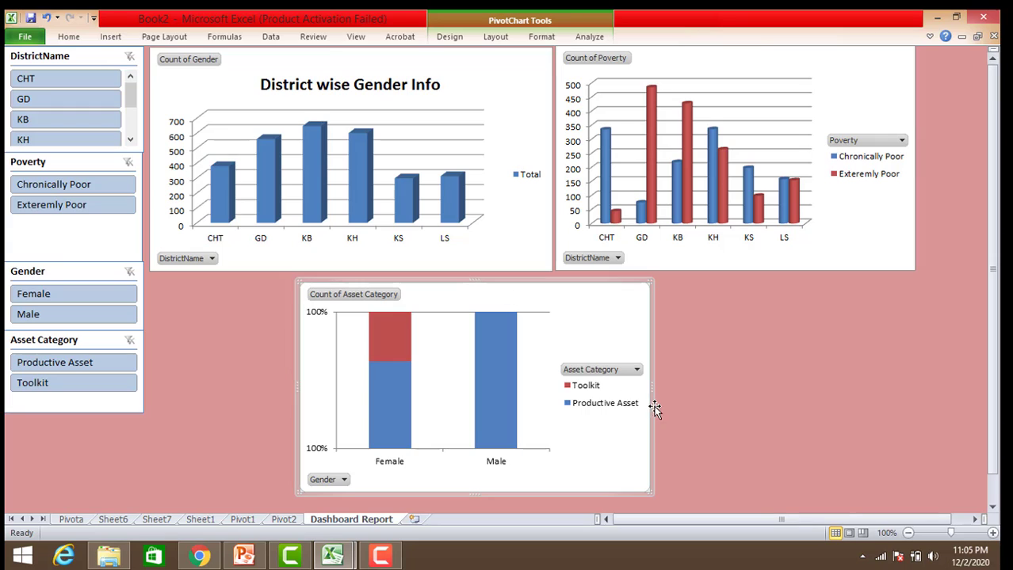
drag(651, 387, 751, 382)
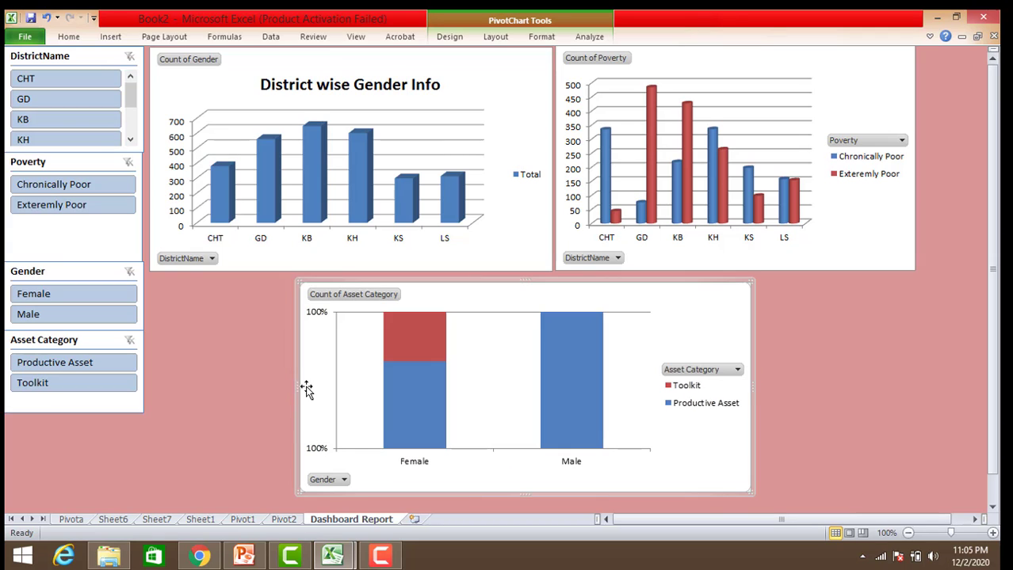
drag(296, 385, 254, 385)
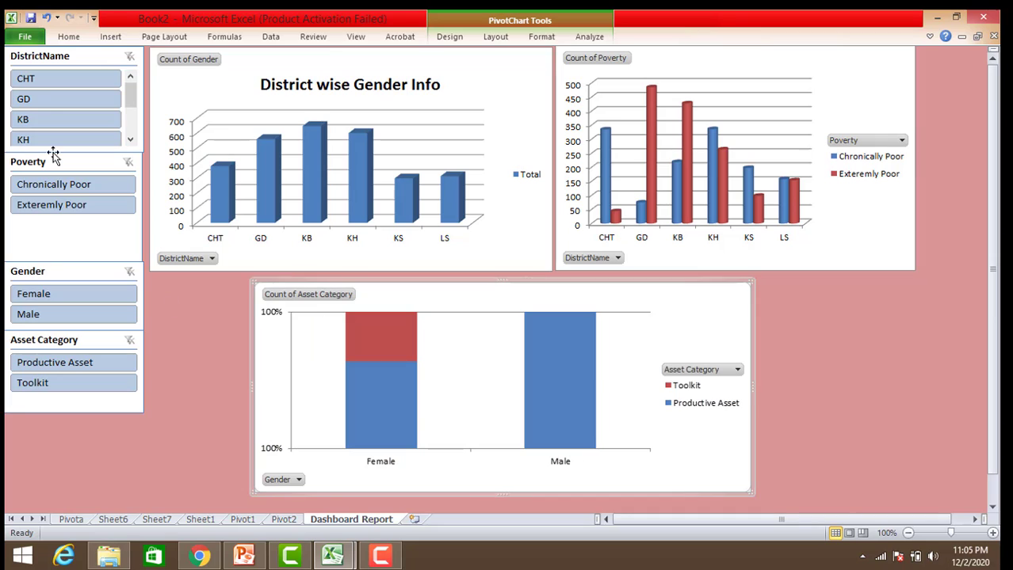
Test the DistrictName slicer by filtering to CHT, checking which charts respond, and clear the filter
click(45, 85)
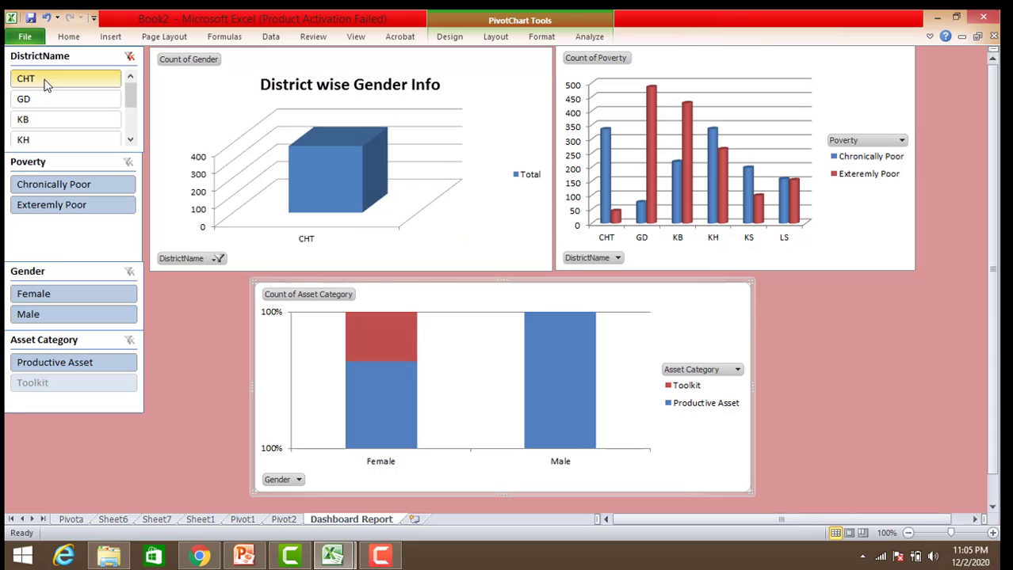
click(130, 56)
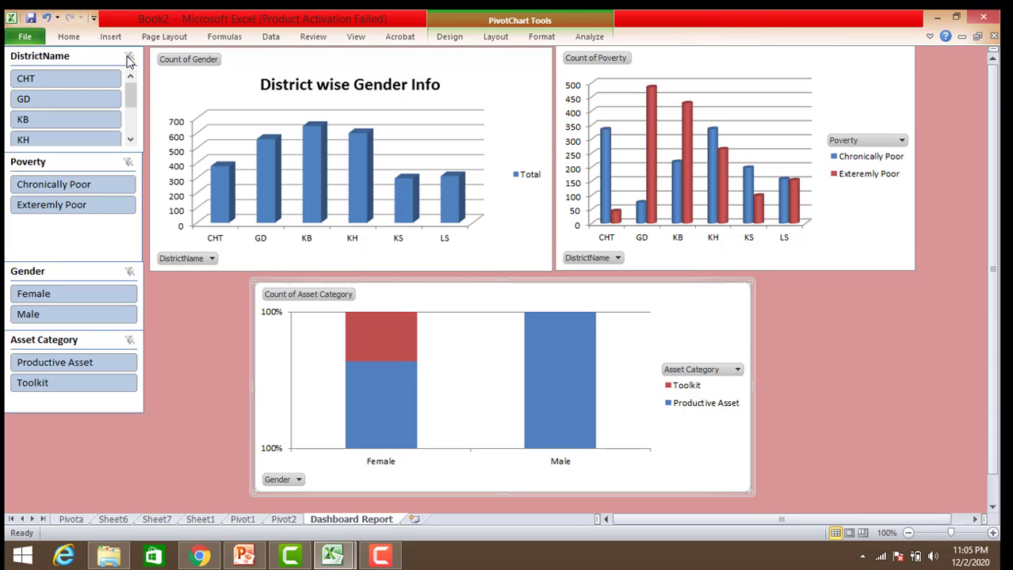
right_click(63, 58)
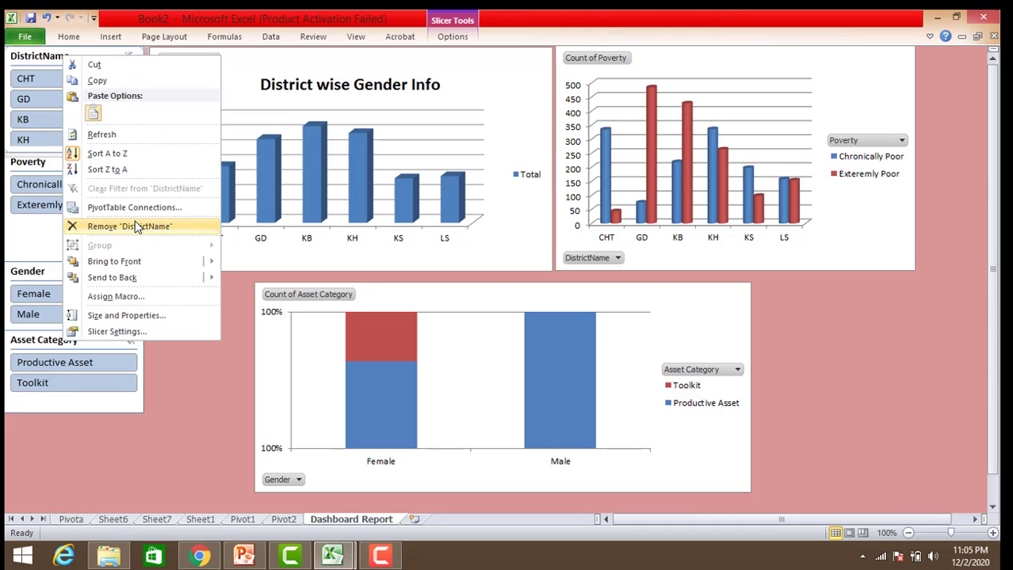
click(135, 208)
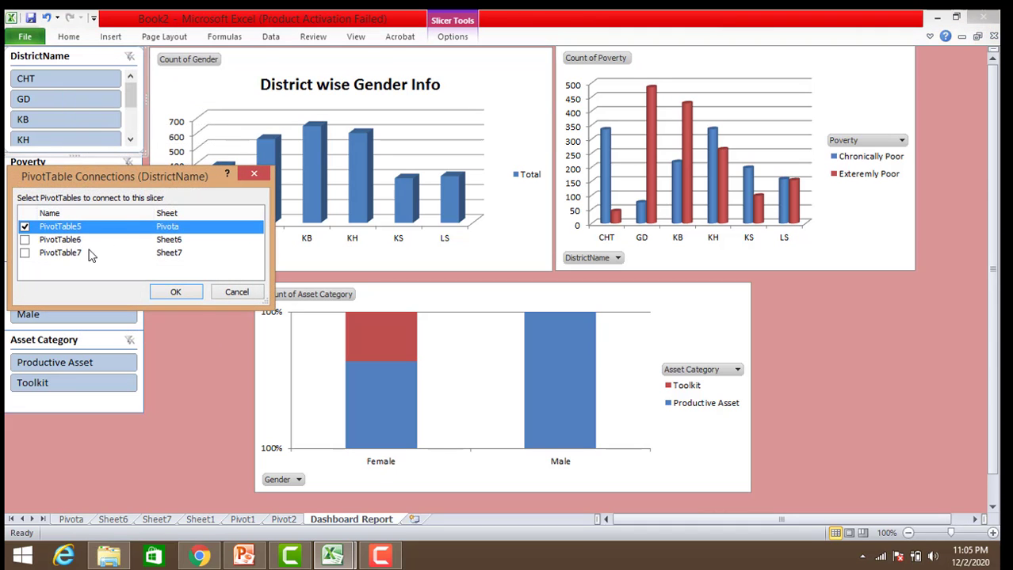
click(57, 241)
click(24, 240)
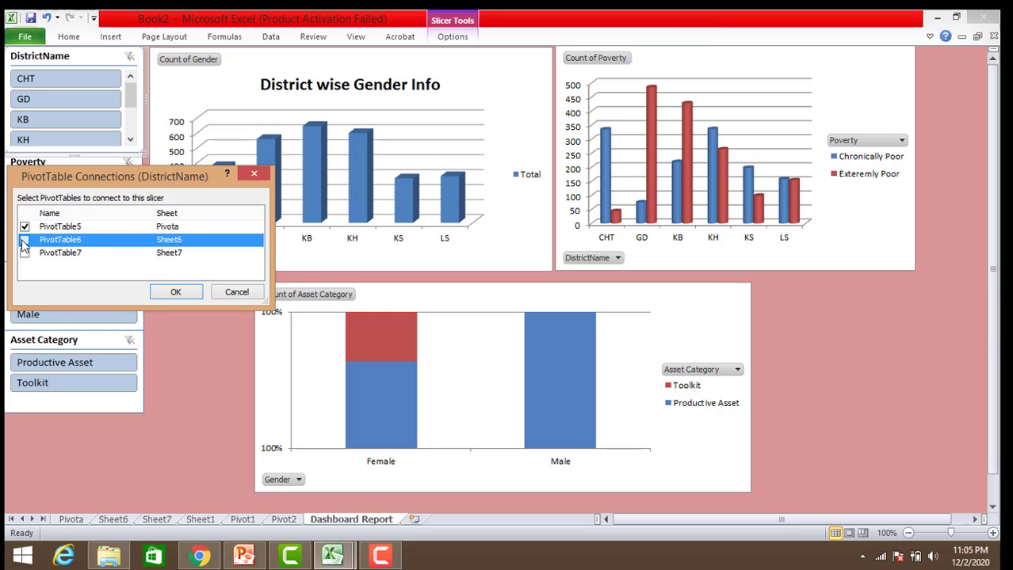
click(254, 173)
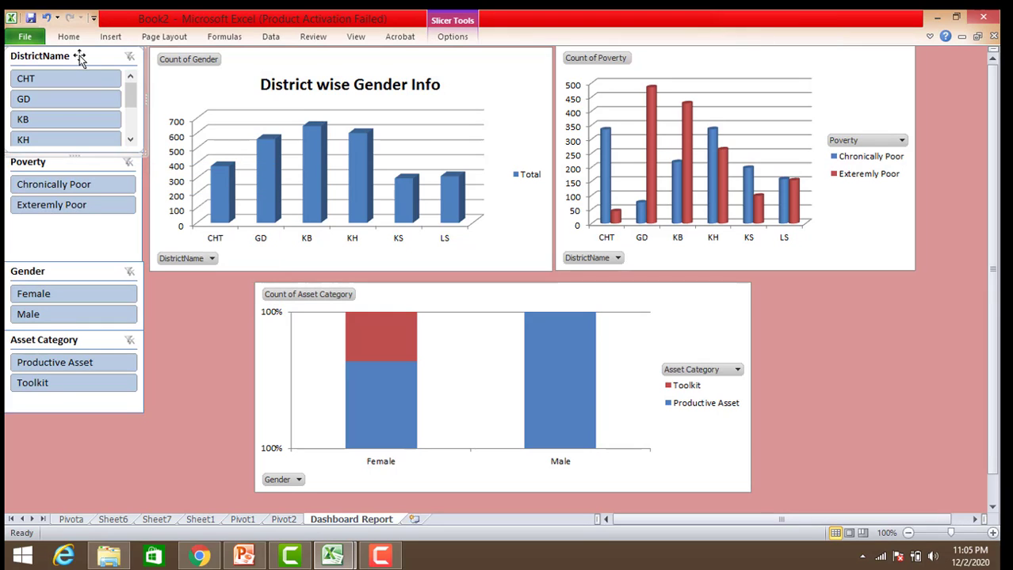
Connect the DistrictName slicer to PivotTable6 on Sheet6 and PivotTable7 on Sheet7 in addition to PivotTable5
right_click(80, 59)
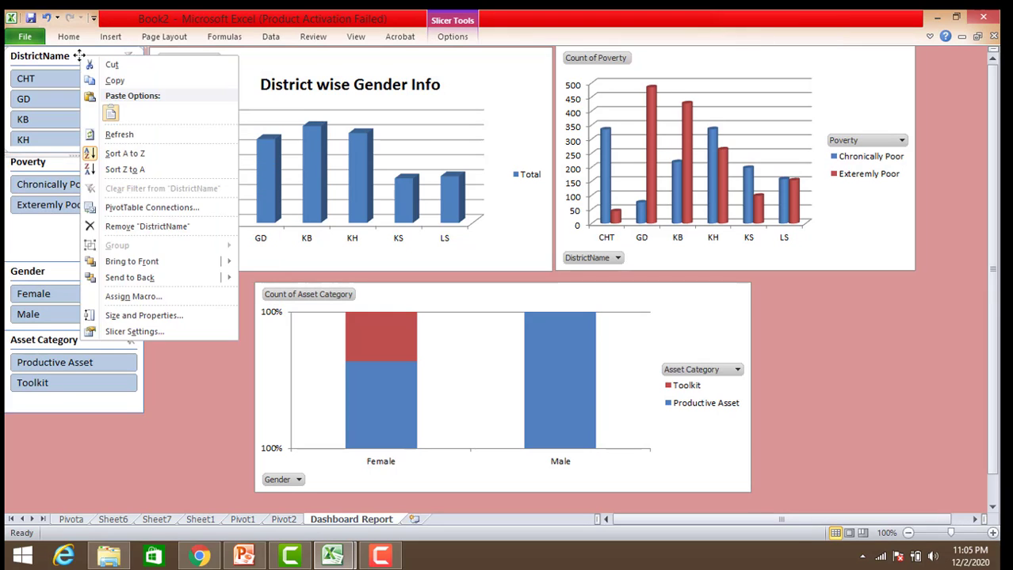
click(154, 210)
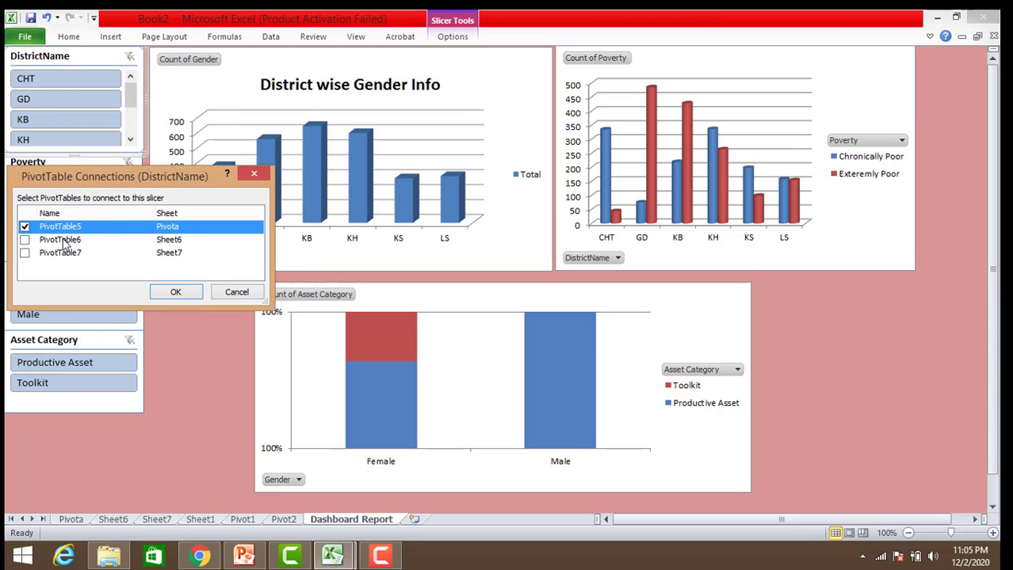
click(63, 241)
click(25, 240)
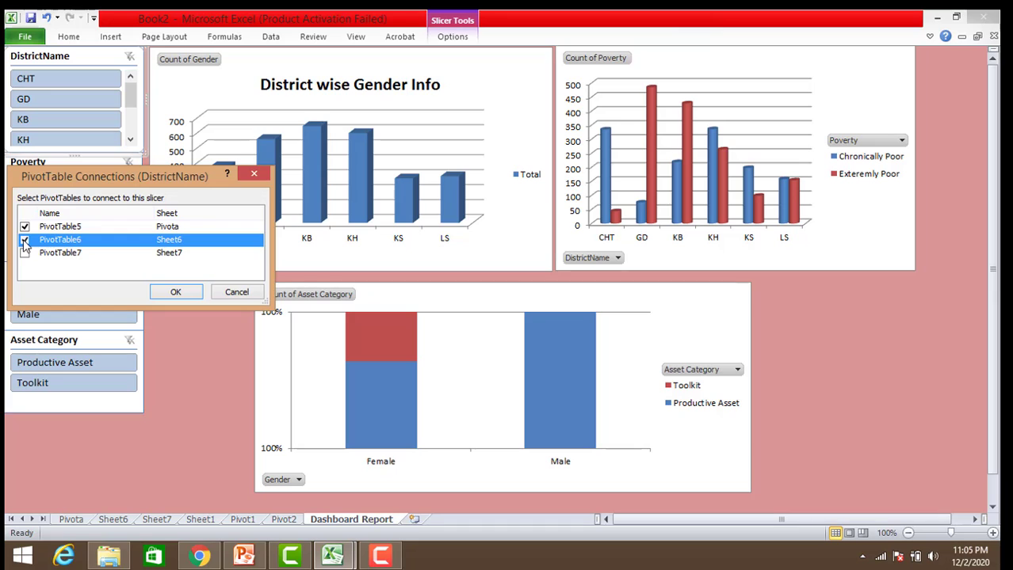
click(24, 253)
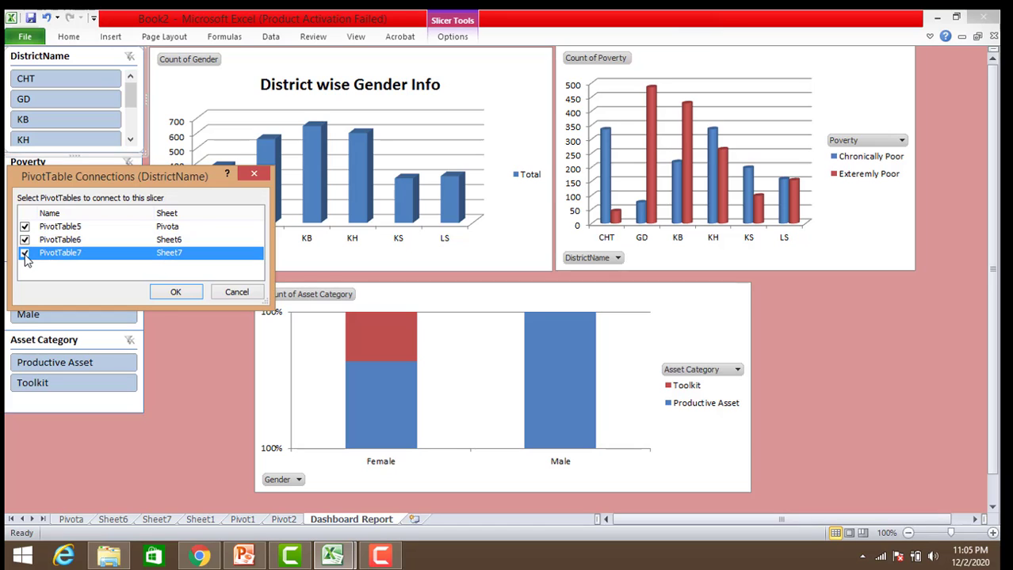
click(171, 293)
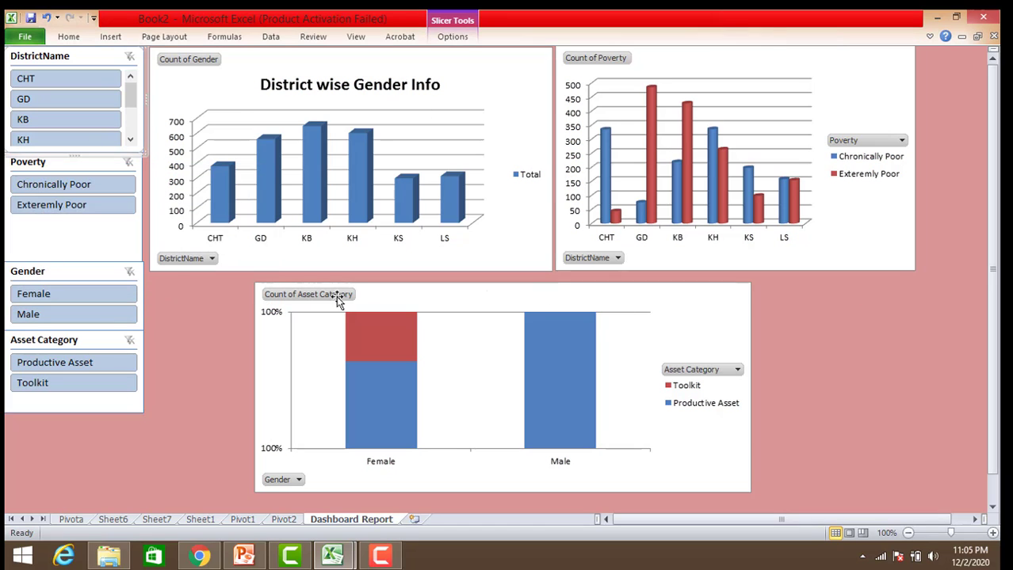
Connect the Poverty slicer to PivotTable6 and PivotTable7 in its PivotTable connections
click(68, 163)
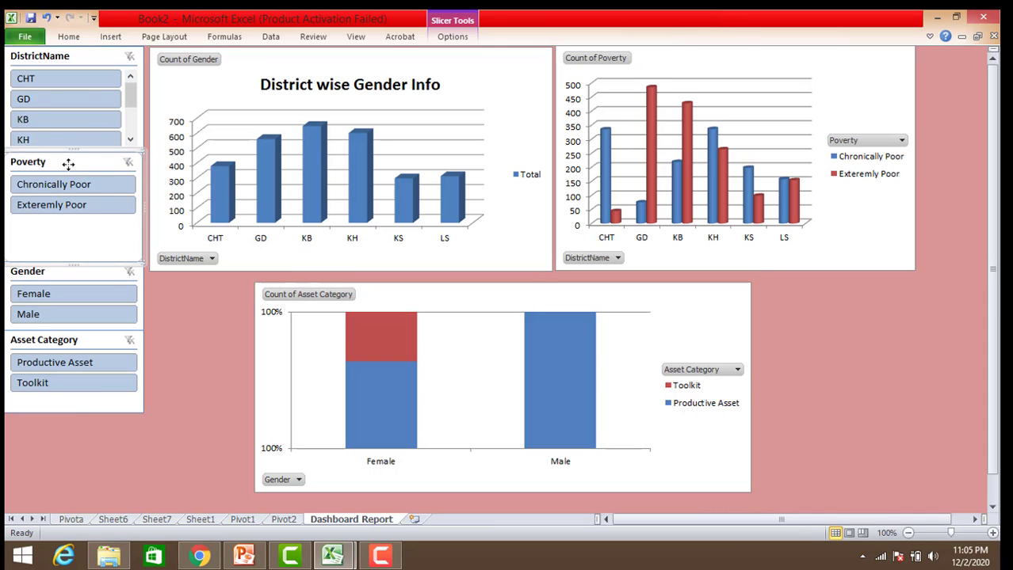
right_click(69, 164)
click(115, 317)
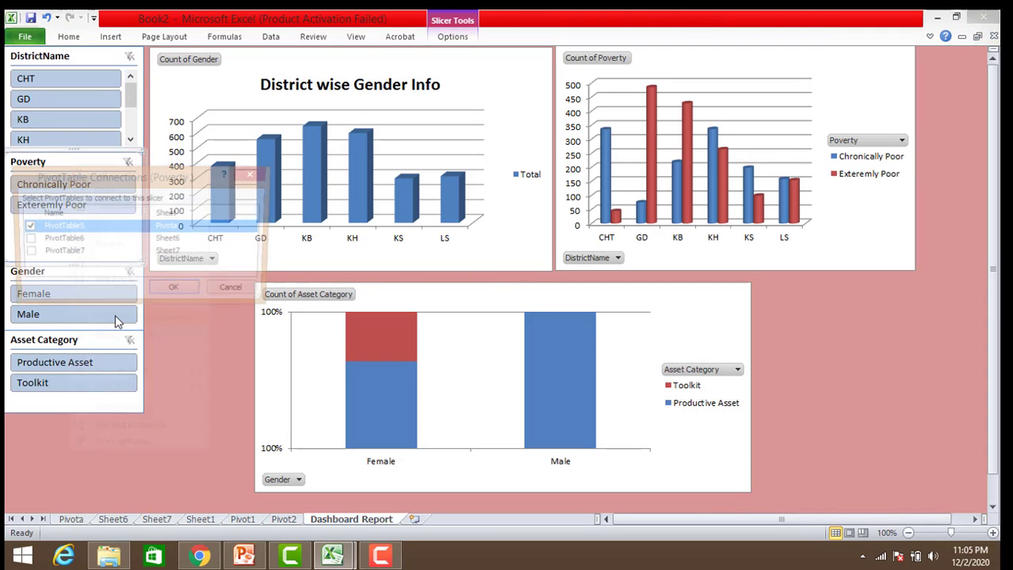
click(38, 242)
click(24, 241)
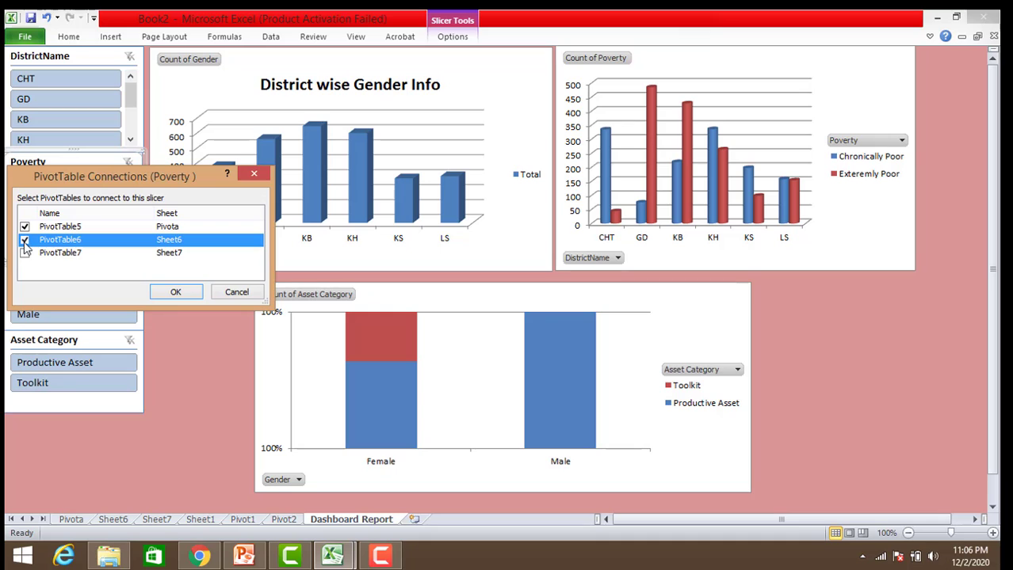
click(25, 253)
click(173, 292)
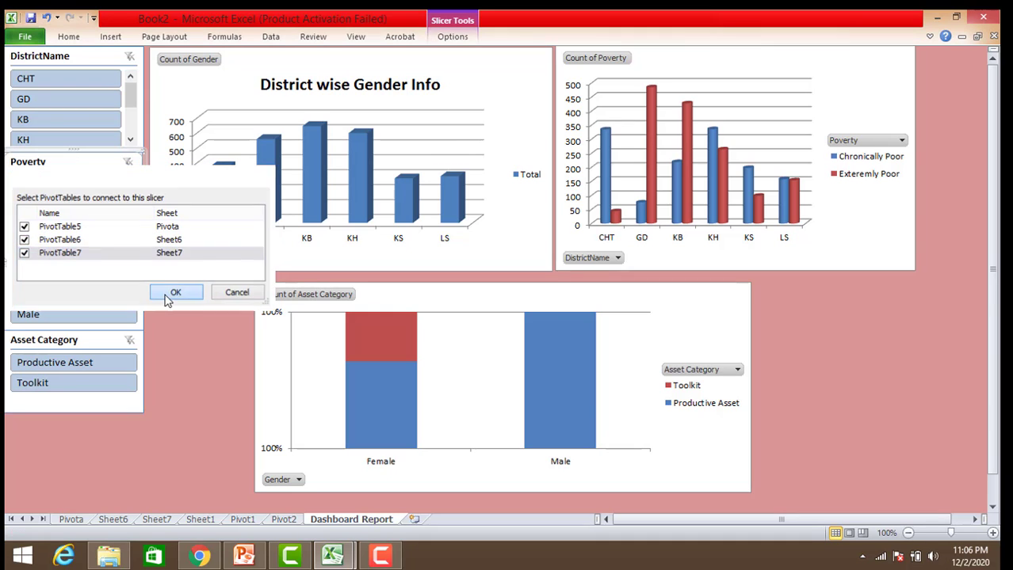
Connect the Gender slicer to PivotTable6 and PivotTable7 in its PivotTable connections
click(49, 271)
right_click(50, 272)
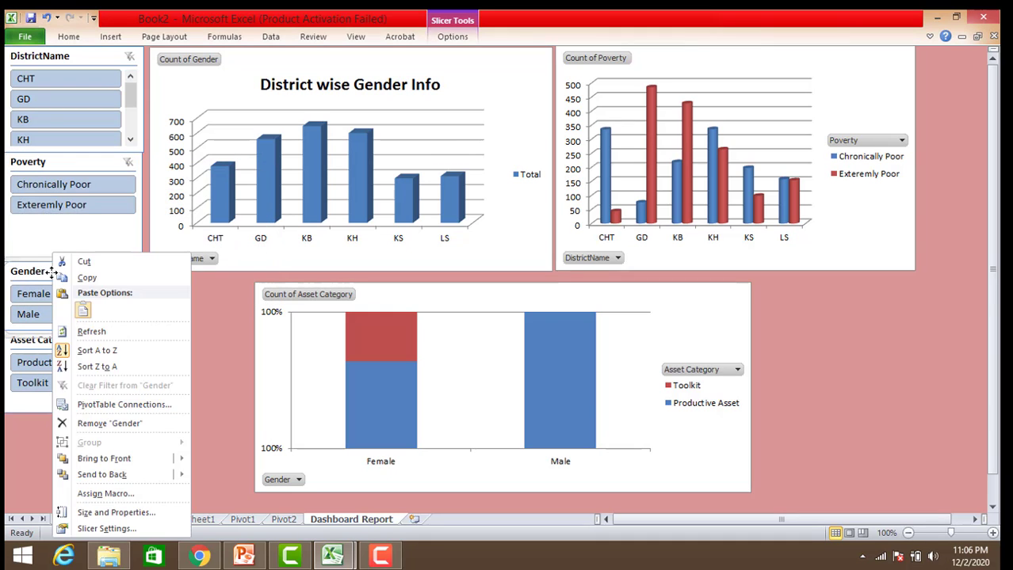
click(83, 404)
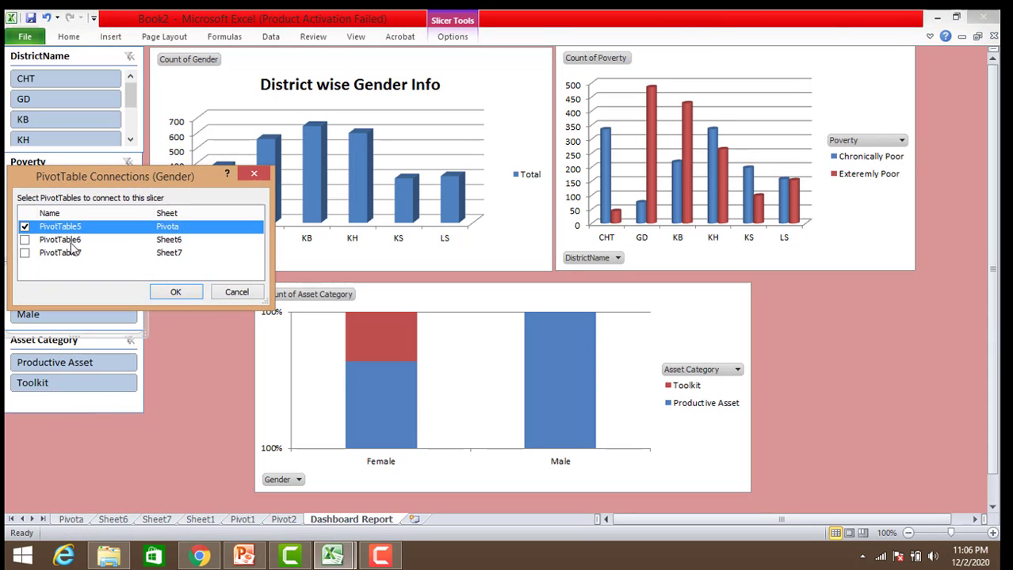
click(68, 243)
click(32, 242)
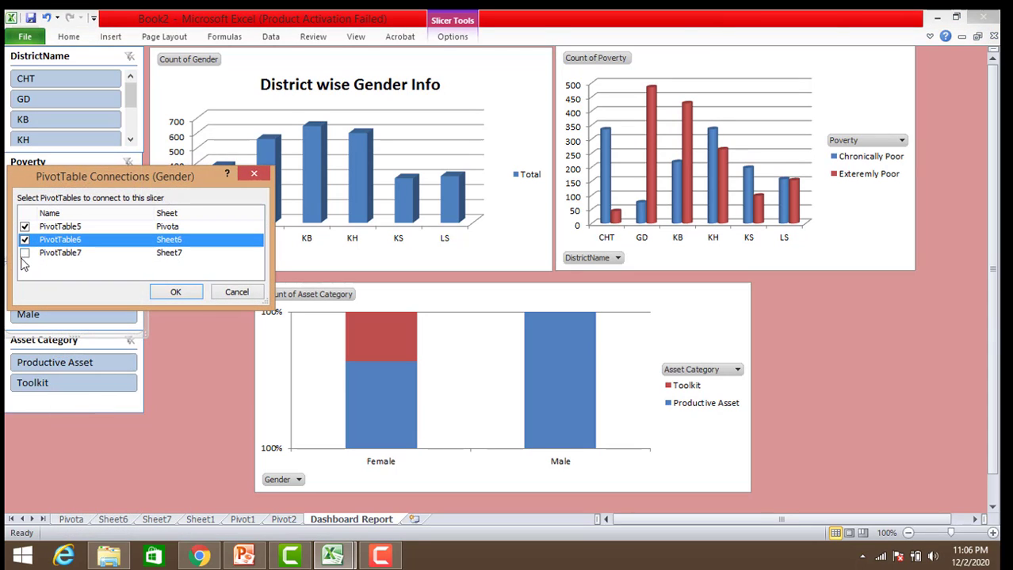
click(24, 254)
click(177, 293)
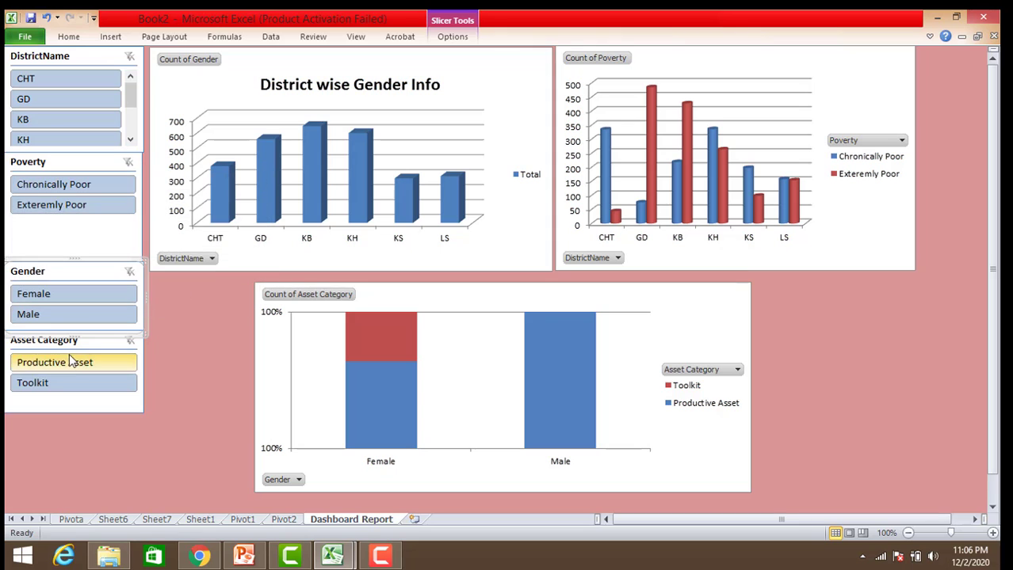
Connect the Asset Category slicer to PivotTable6 and PivotTable7 in its PivotTable connections
click(45, 339)
right_click(45, 340)
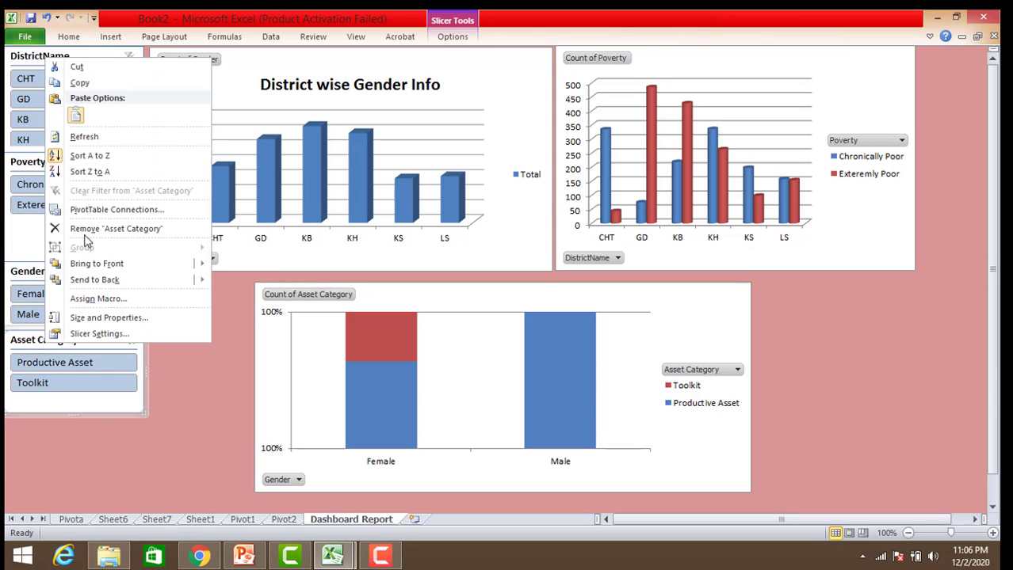
click(90, 211)
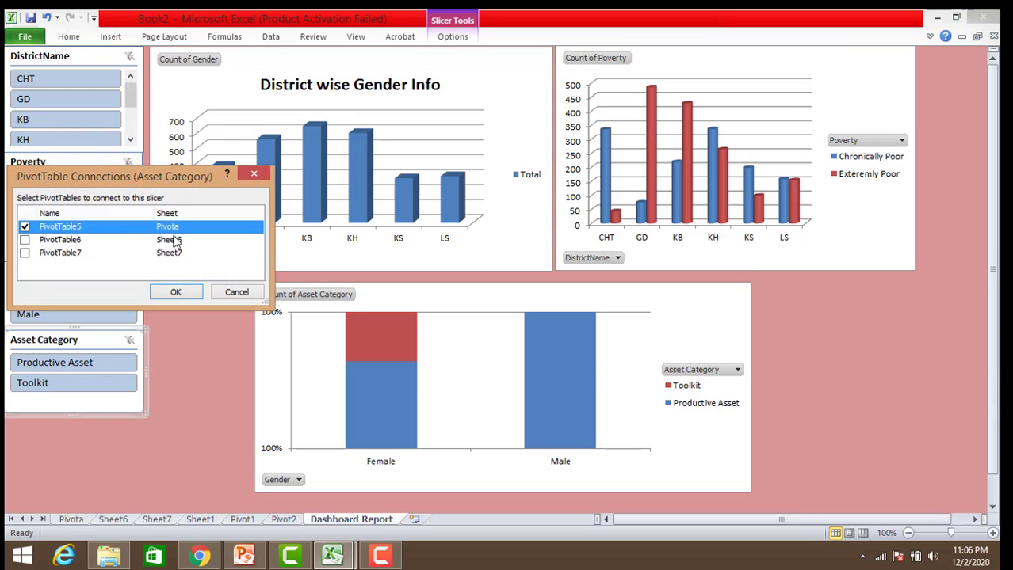
click(63, 241)
click(55, 254)
click(24, 239)
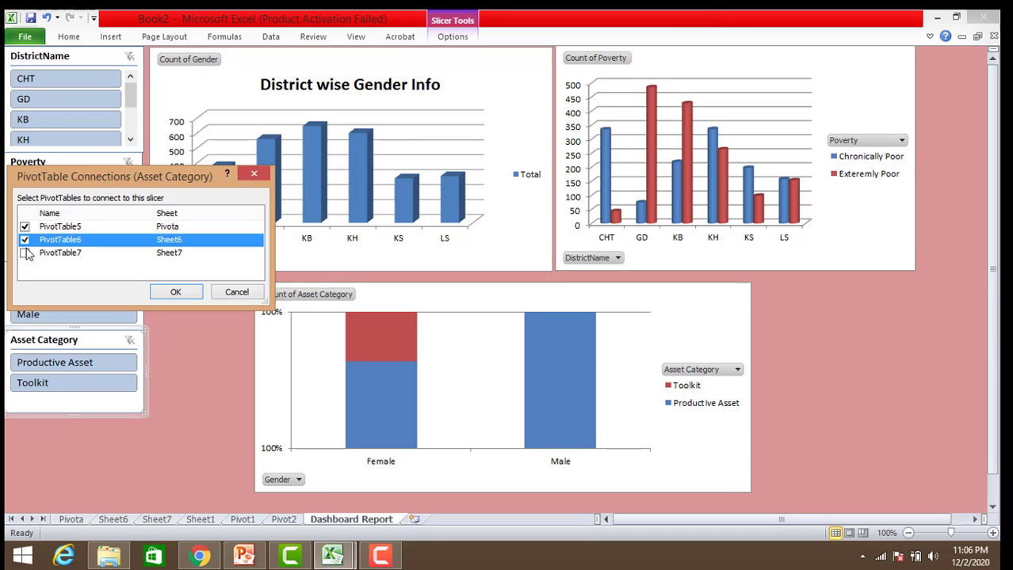
click(25, 253)
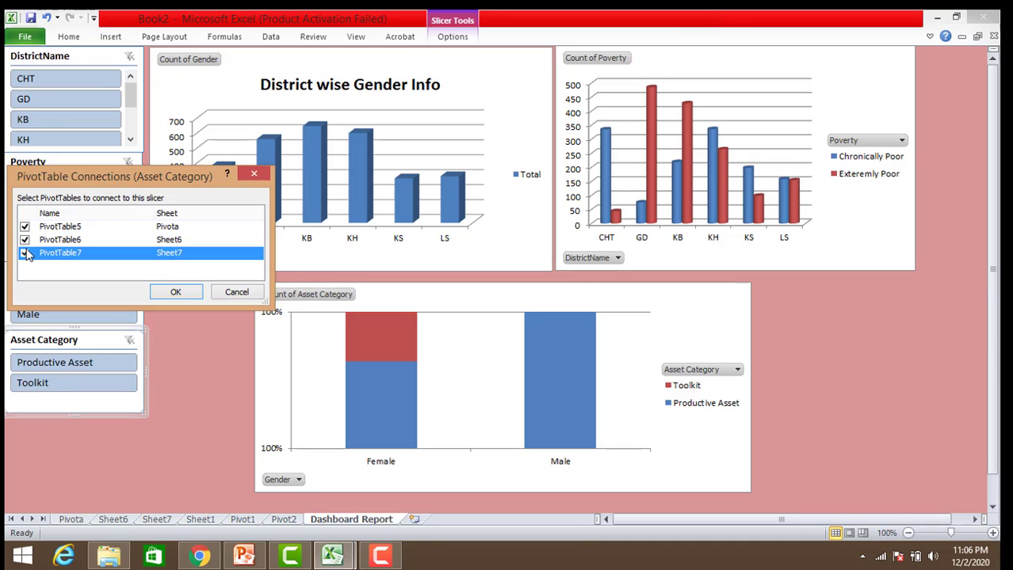
click(177, 293)
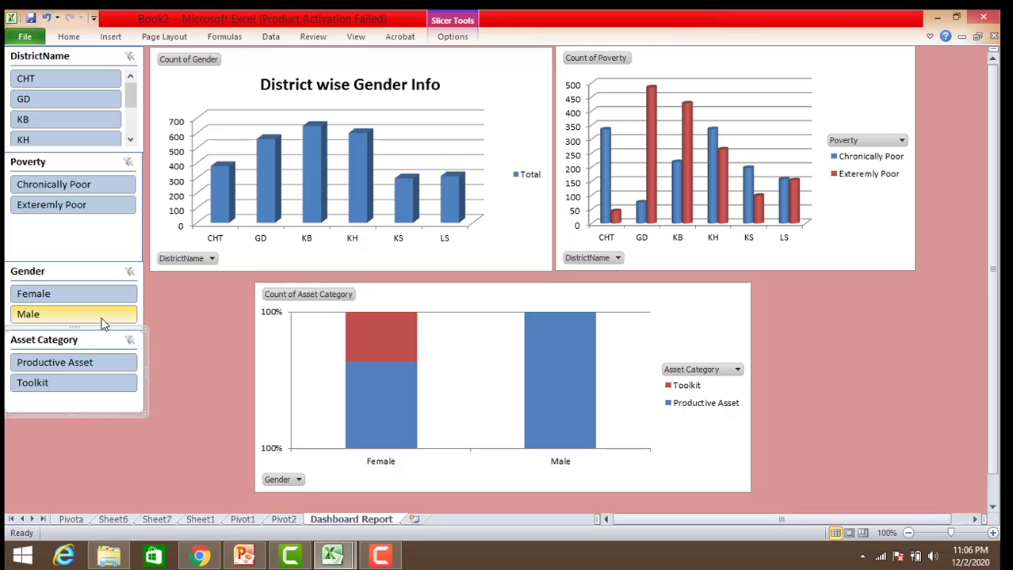
Shift the Gender and Asset Category slicers slightly down to leave small gaps between the stacked slicers
drag(61, 341, 60, 351)
click(200, 326)
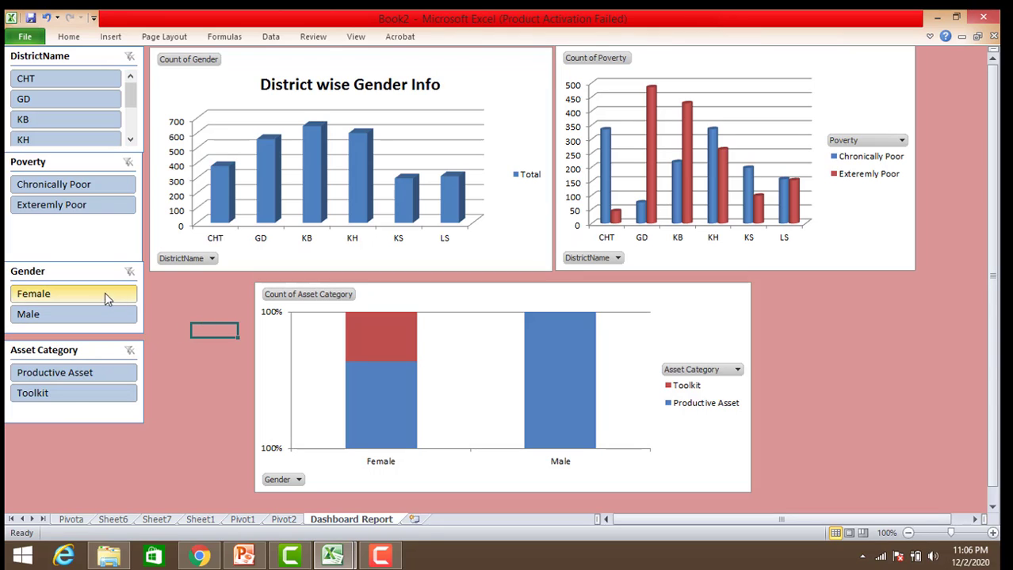
drag(66, 271, 65, 275)
click(204, 328)
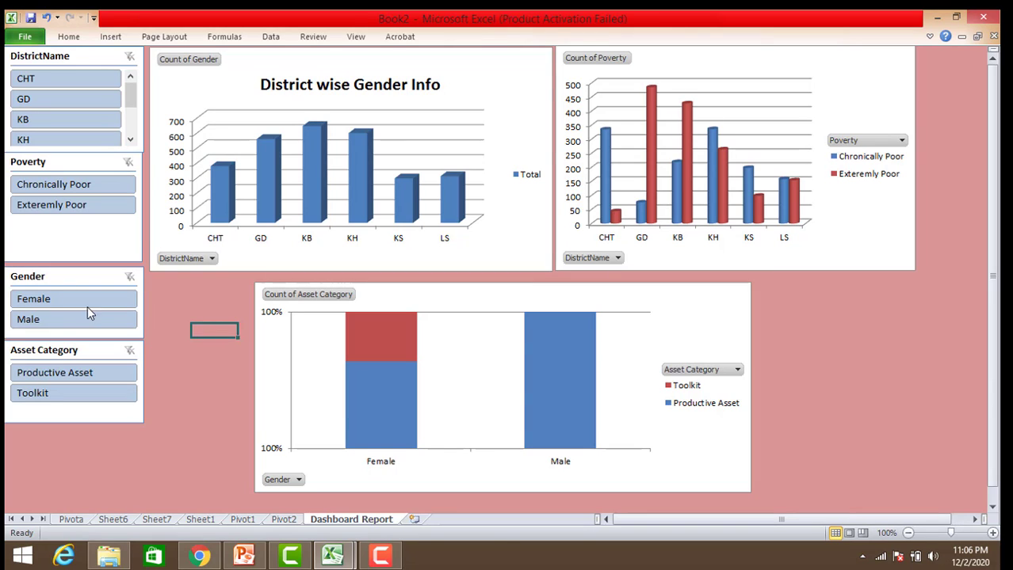
drag(48, 354, 48, 359)
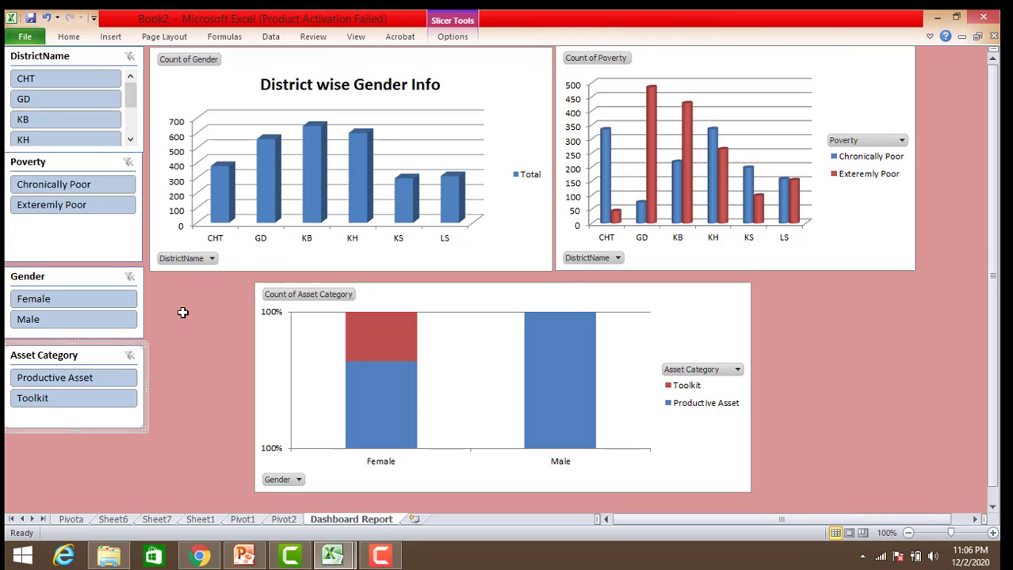
Filter the dashboard charts to Female in the Gender slicer and Toolkit in the Asset Category slicer
click(37, 278)
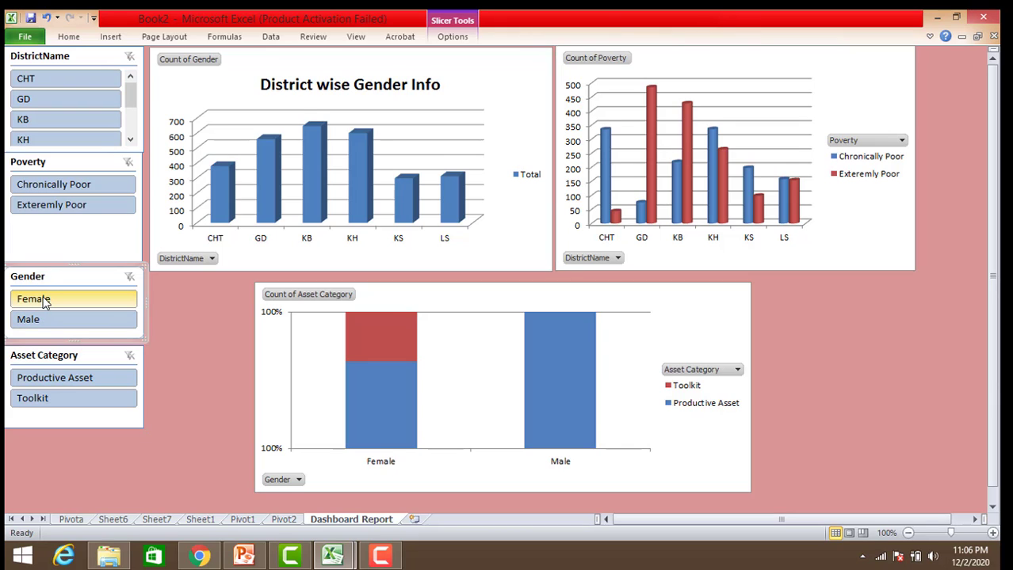
click(46, 301)
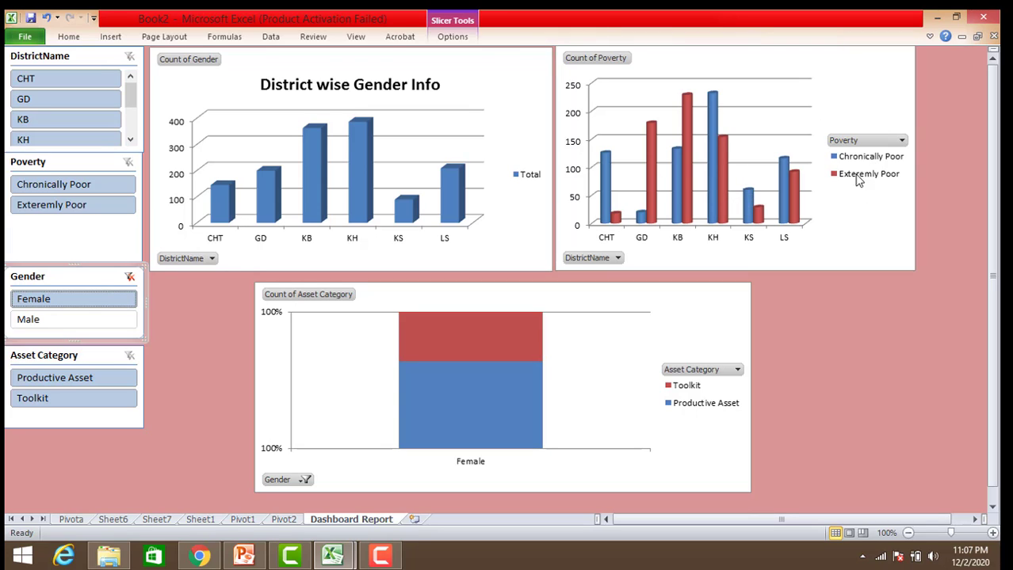
click(685, 114)
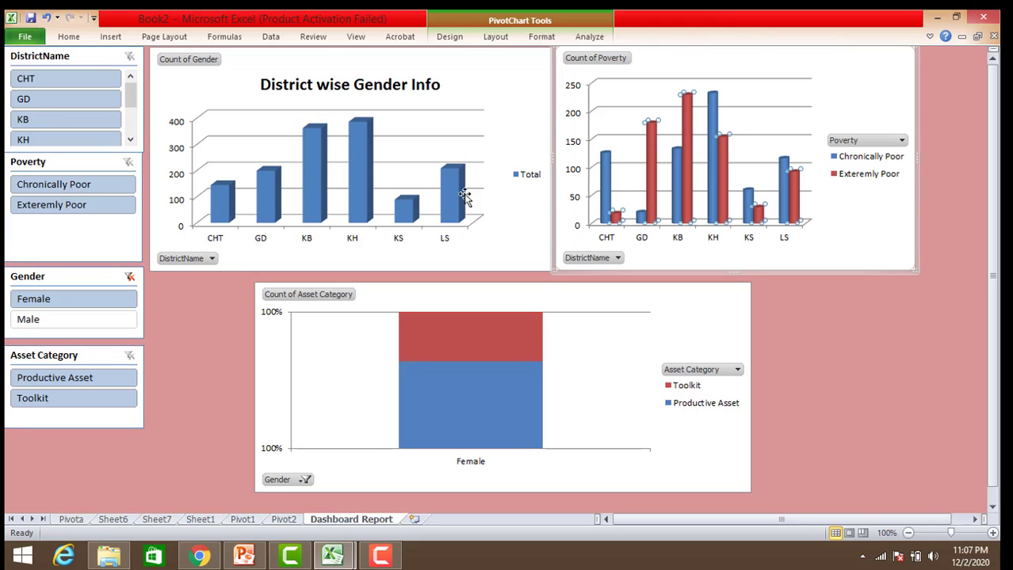
click(57, 406)
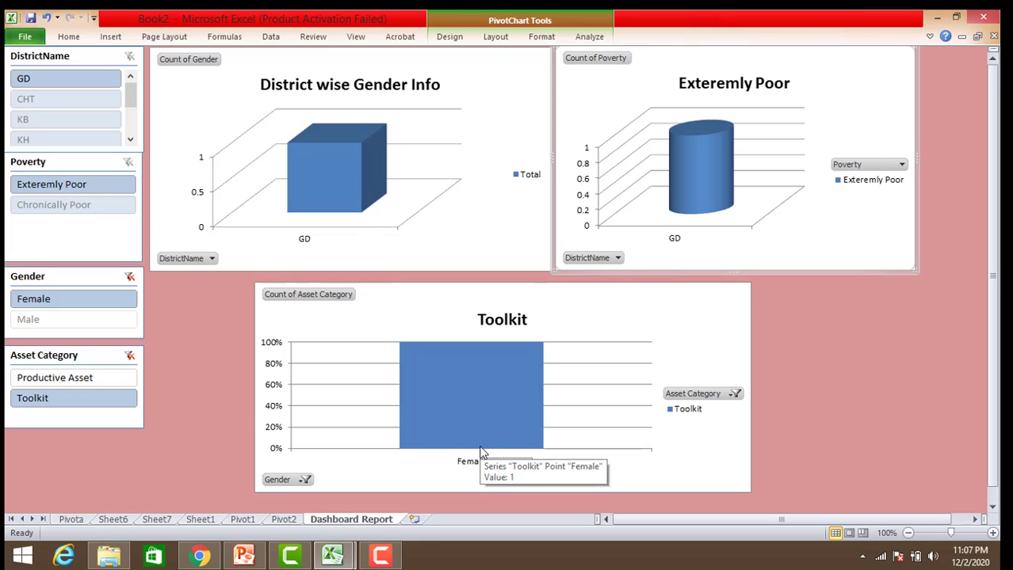
Clear the Asset Category and Gender slicer filters
click(131, 358)
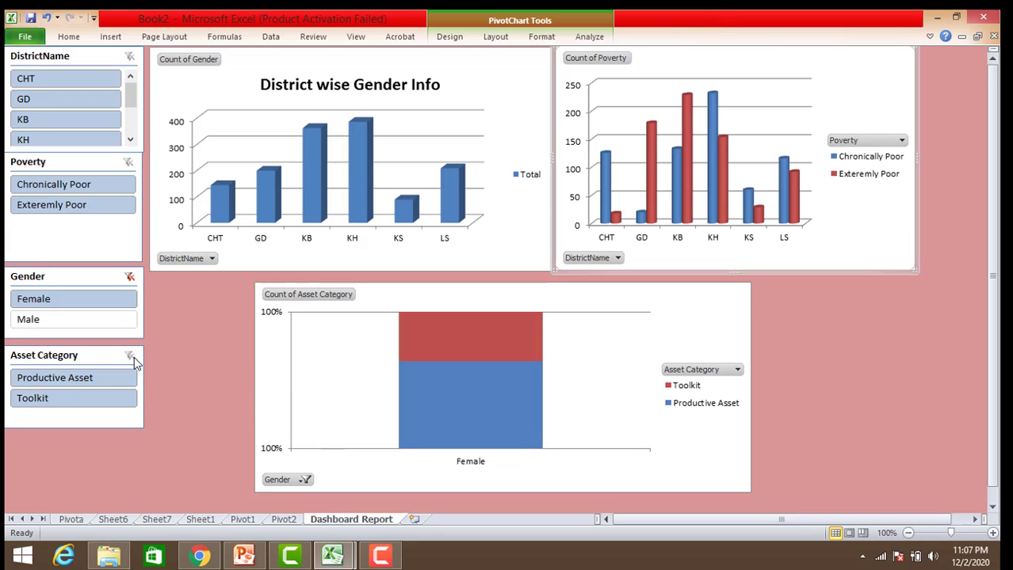
click(131, 277)
click(127, 161)
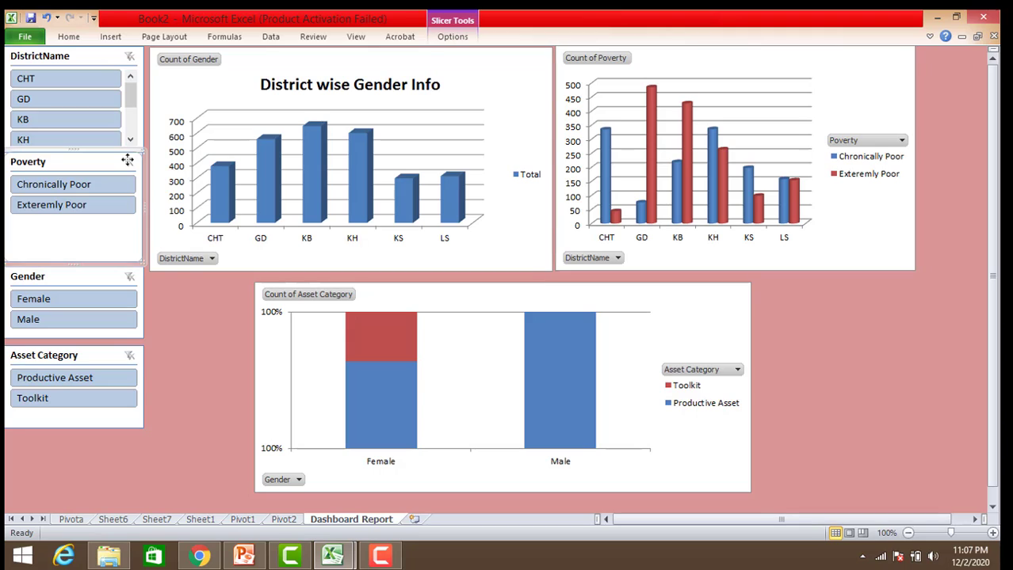
click(127, 51)
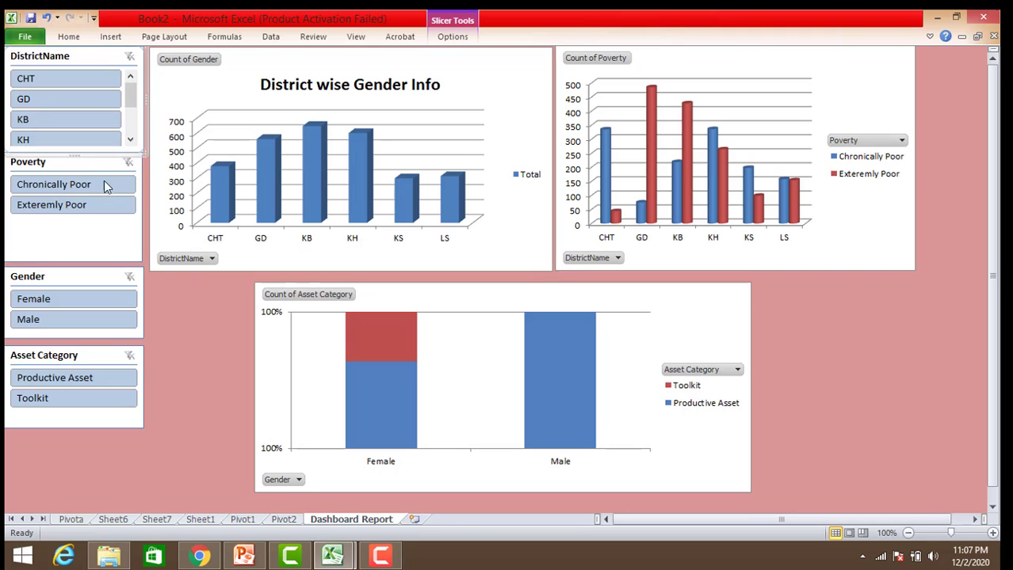
Filter the charts by district CHT, GD, KB, KH, KS and LS one at a time, and clear the DistrictName slicer filter
click(32, 82)
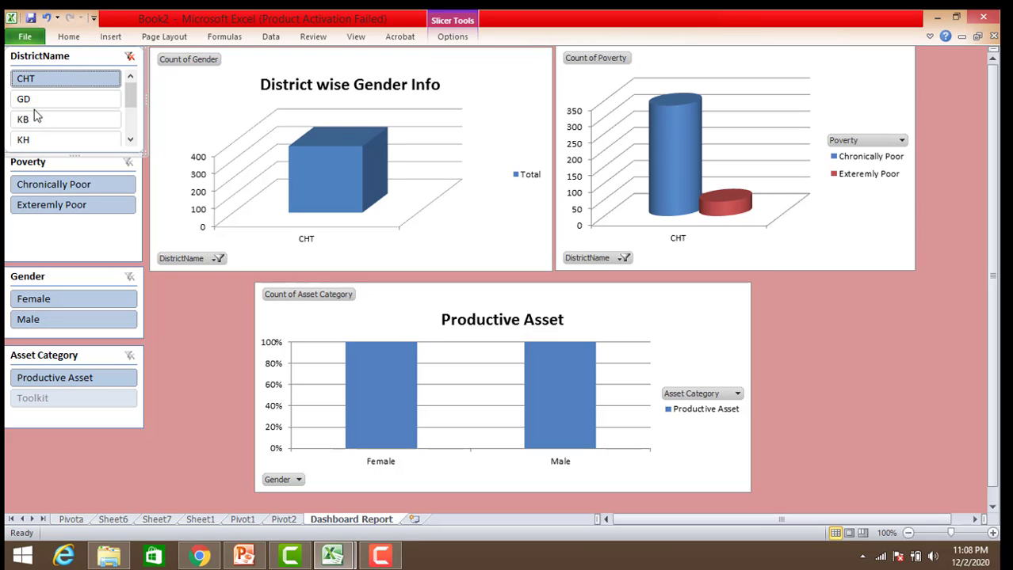
click(34, 105)
click(35, 120)
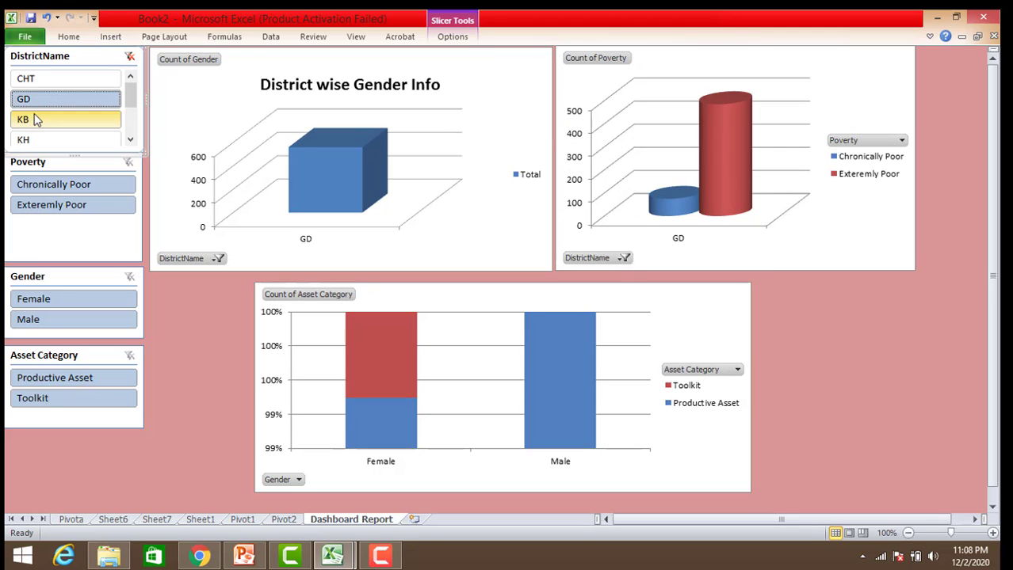
click(39, 139)
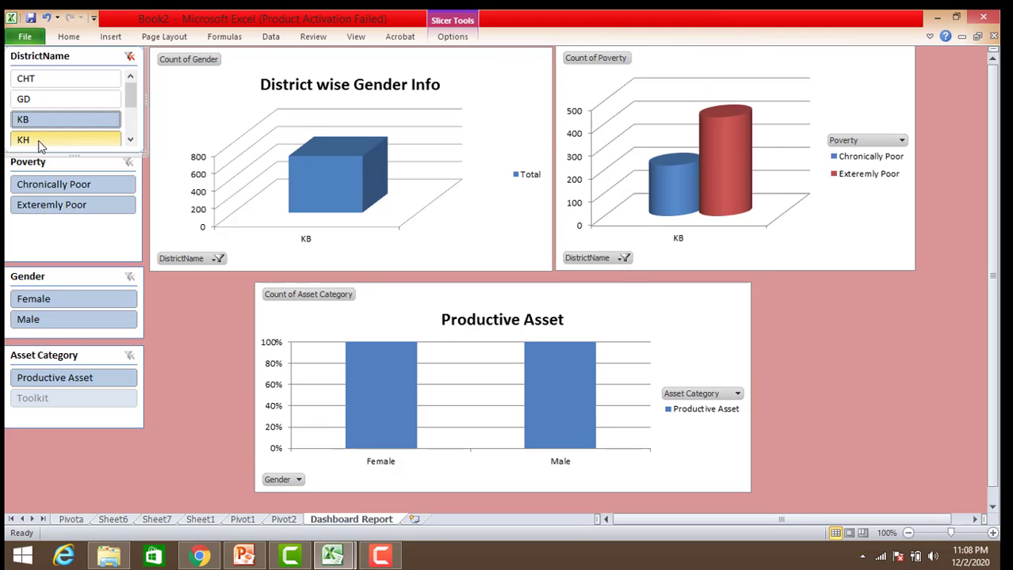
drag(135, 93, 135, 136)
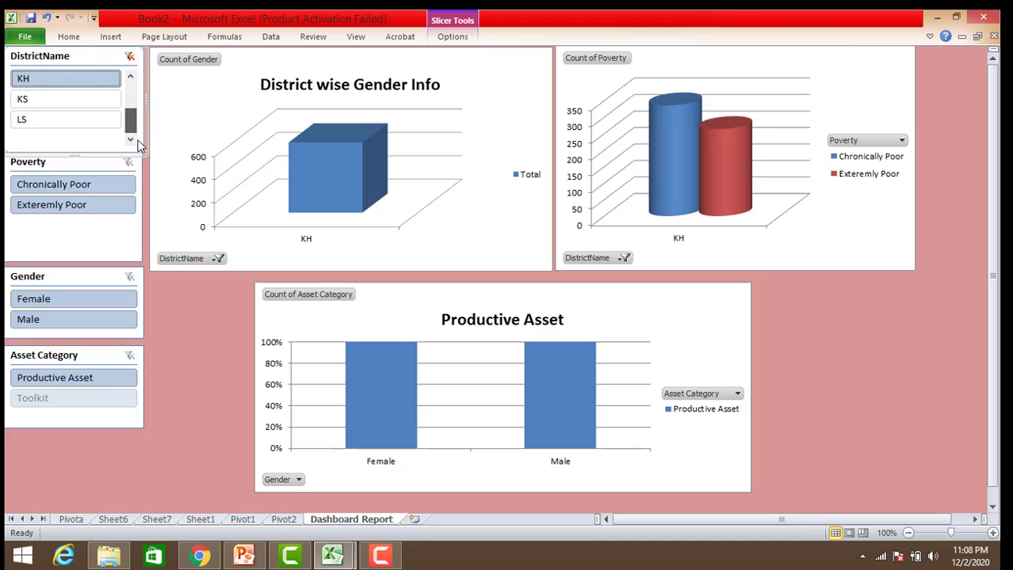
click(52, 106)
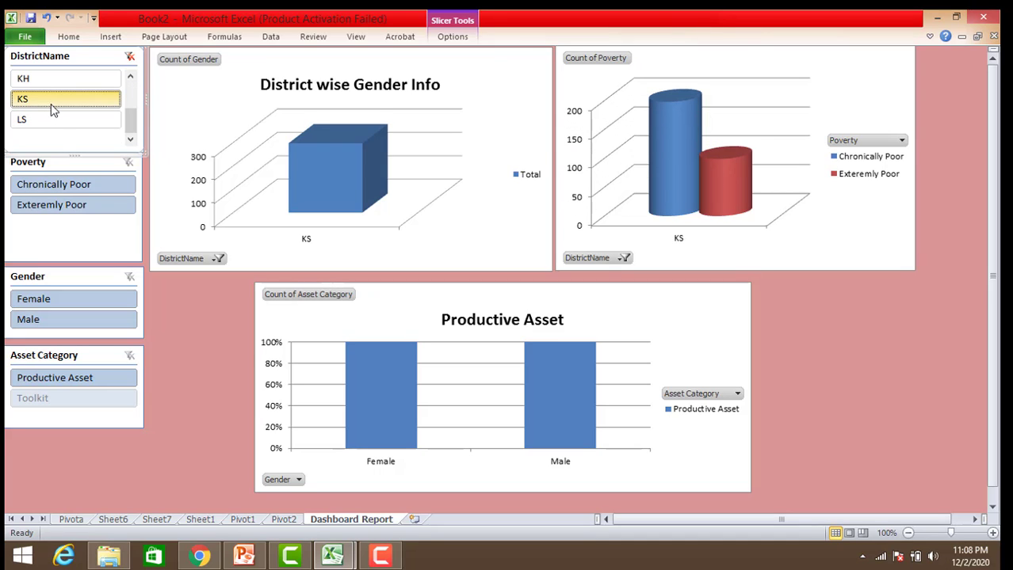
click(53, 120)
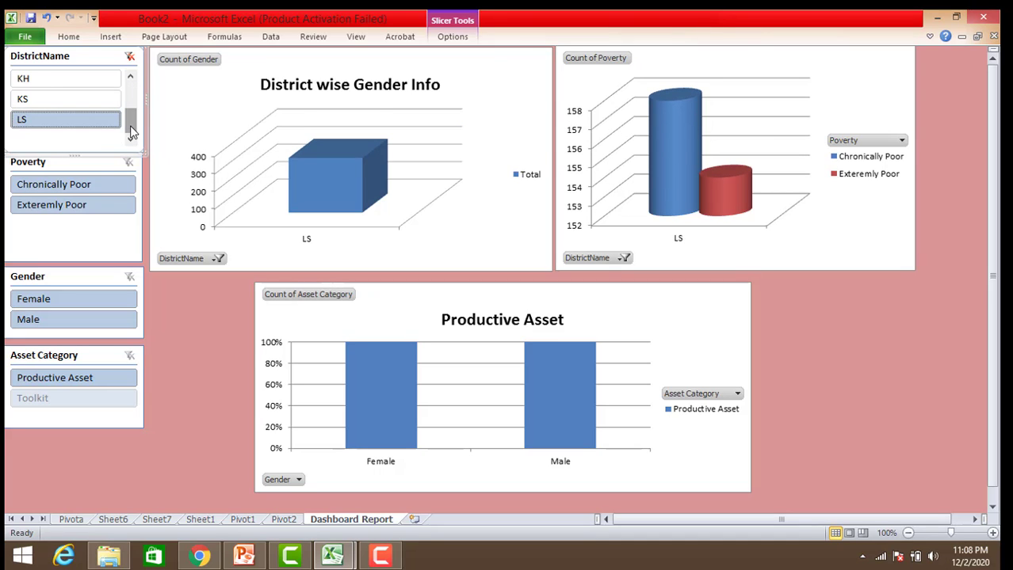
drag(132, 133, 135, 79)
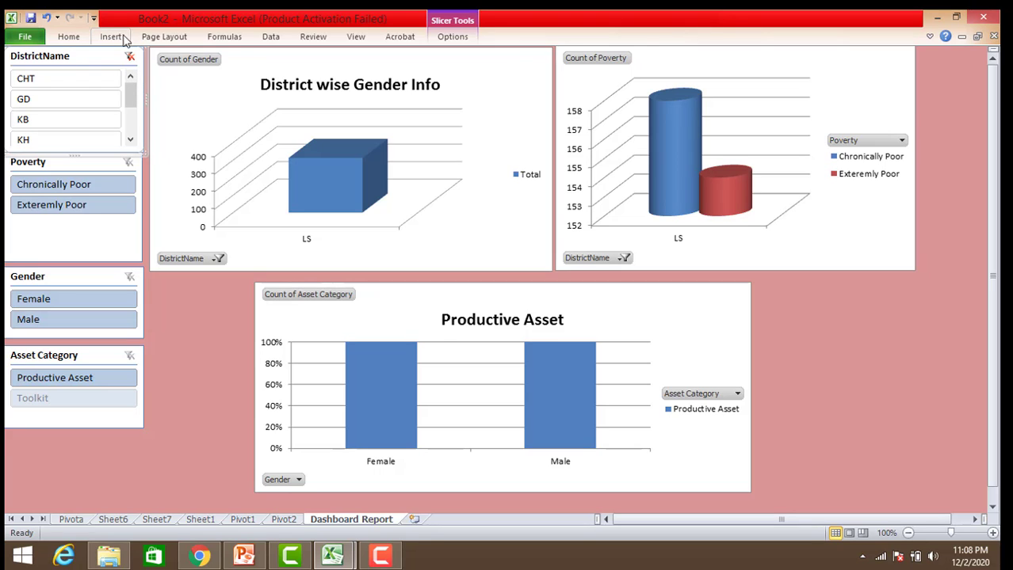
click(129, 56)
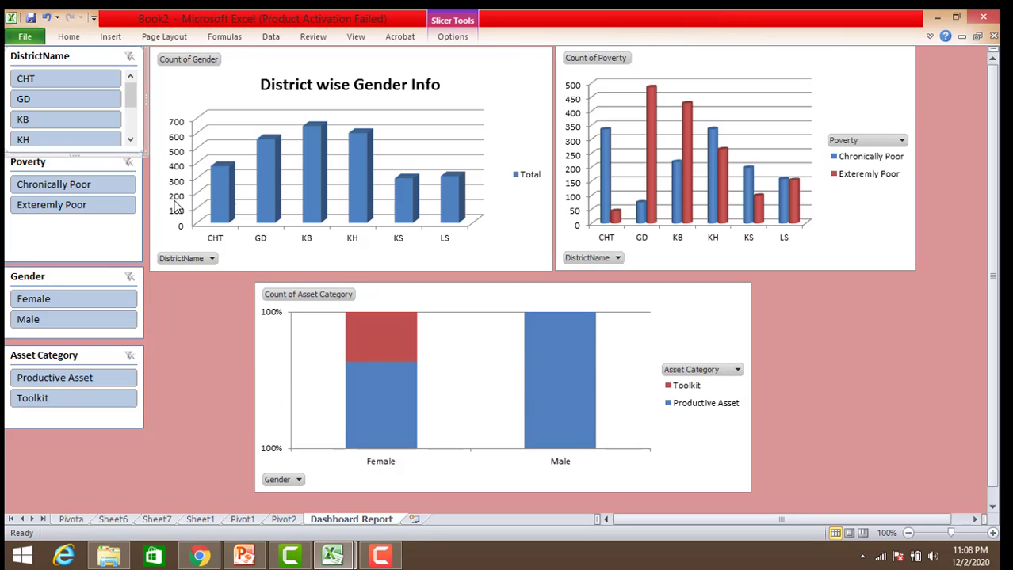